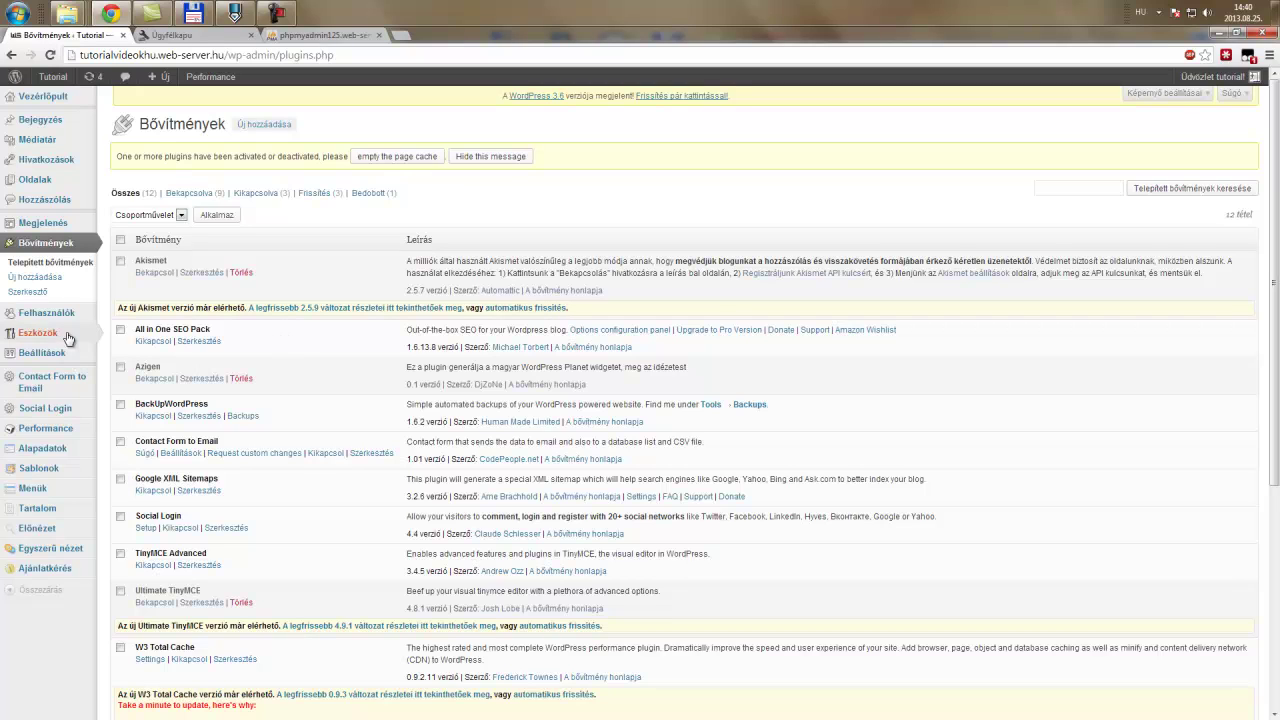
- From the Plugins list of 12 installed plugins, go to the Add New (Új hozzáadása) plugin page
click(265, 125)
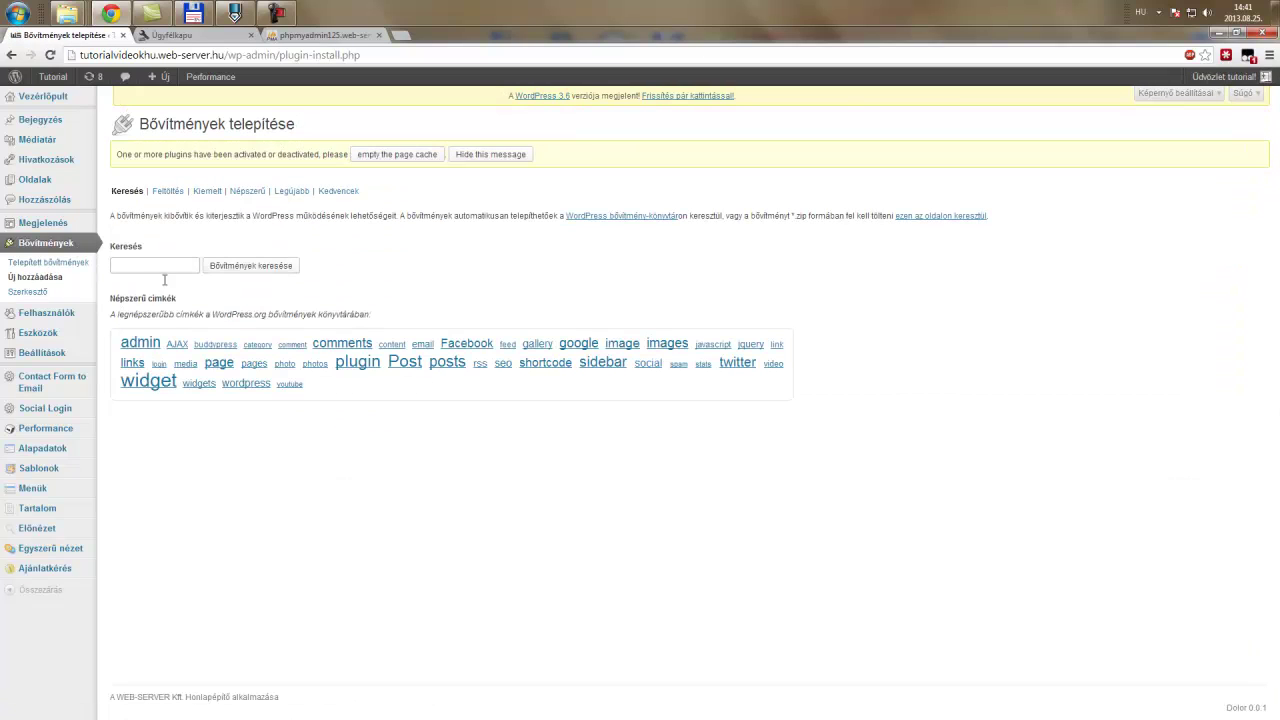
- Search the plugin directory for 'login lockdown', install Login LockDown v1.5 and activate it
click(171, 268)
text(login)
click(165, 281)
click(231, 266)
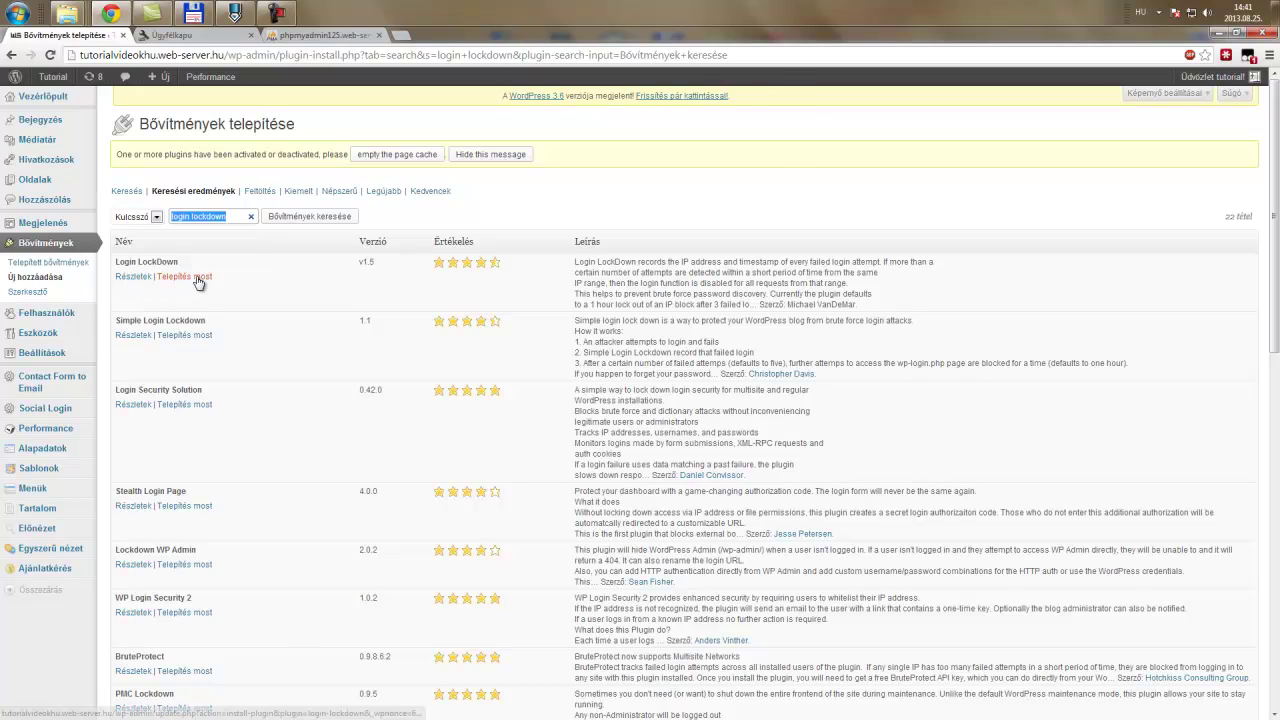
click(196, 282)
click(715, 139)
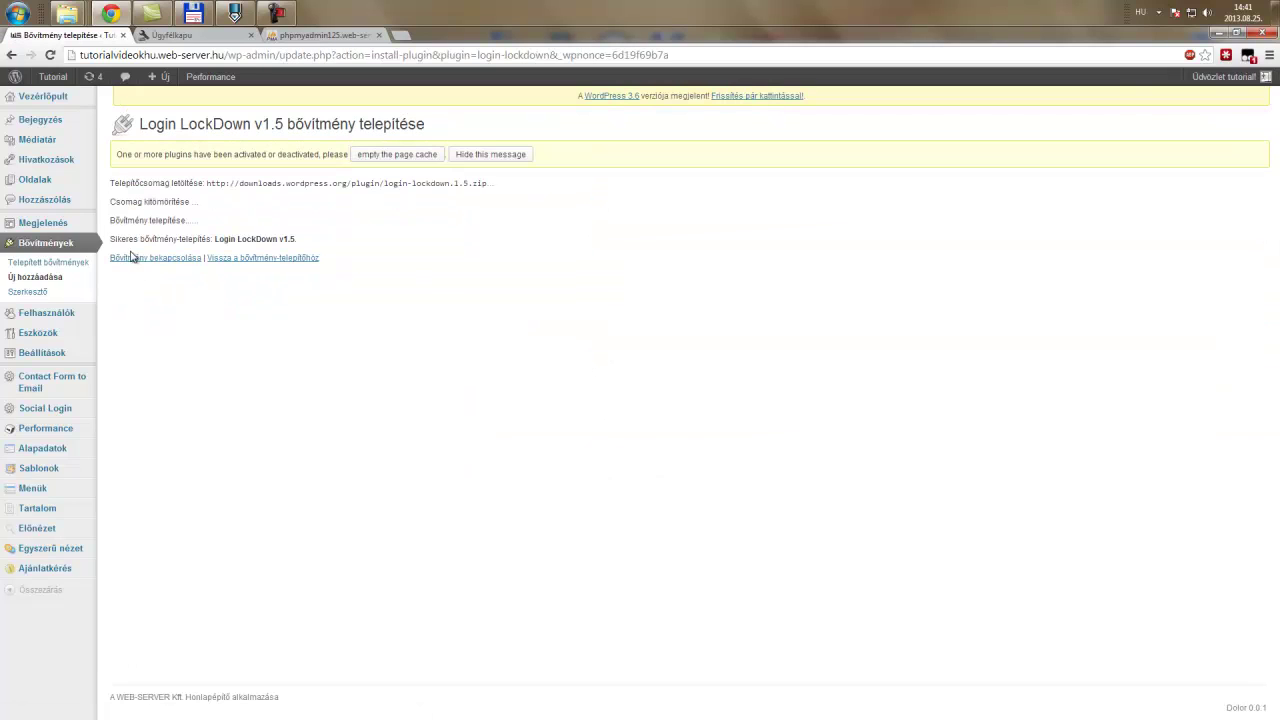
click(136, 259)
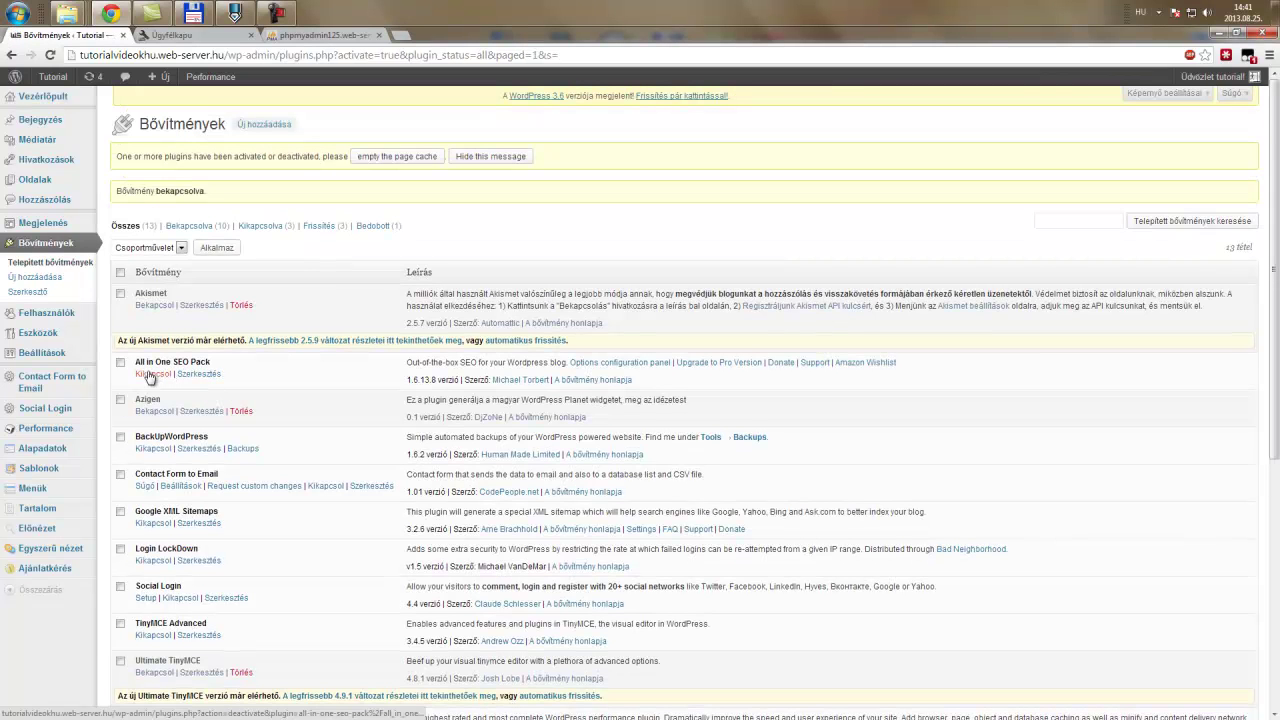
- Review Login LockDown settings: 3 max retries, 5-minute retry period, 60-minute lockout, Mask Login Errors
mouse_move(80, 355)
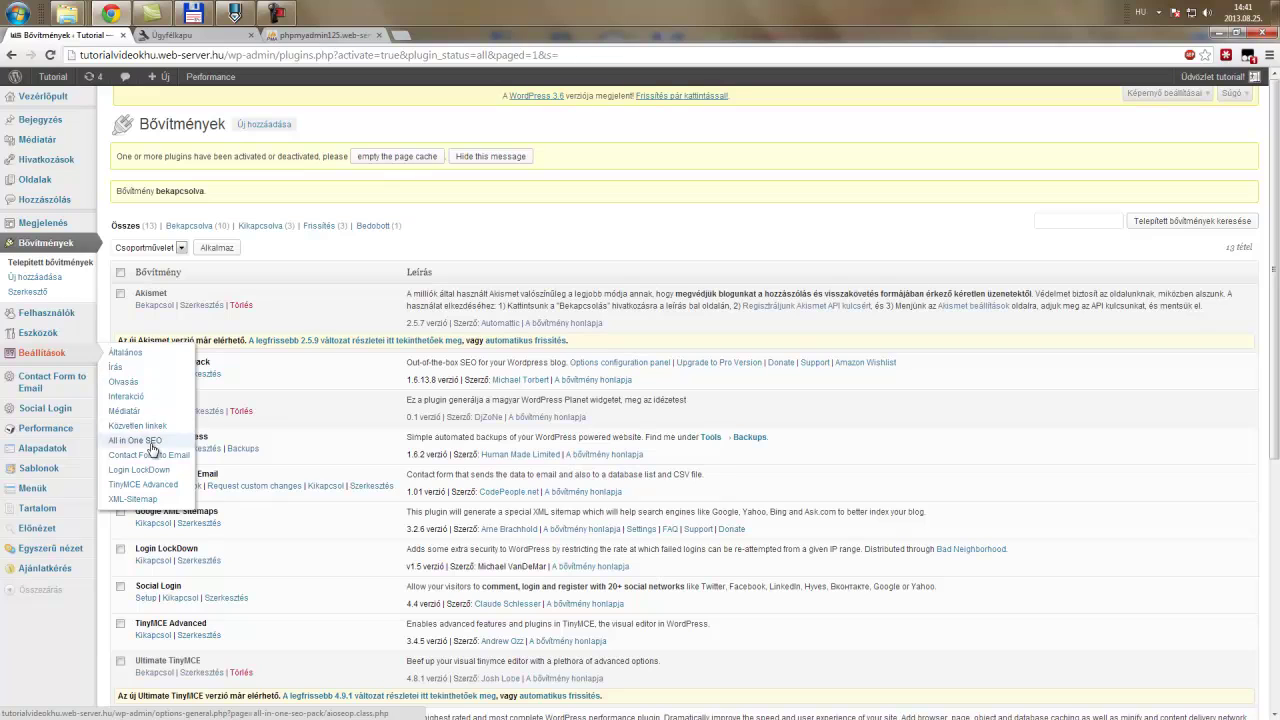
click(170, 470)
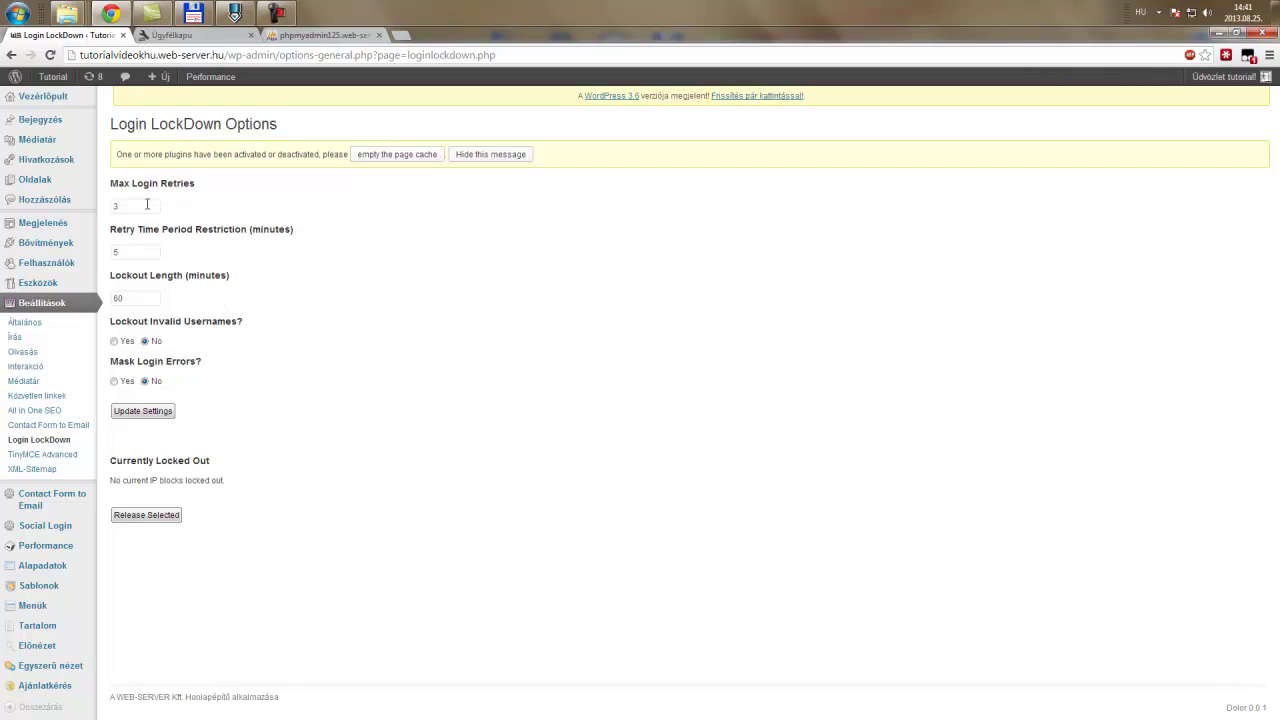
drag(147, 205, 100, 211)
key(Tab)
click(366, 289)
click(135, 298)
click(224, 259)
drag(110, 361, 198, 363)
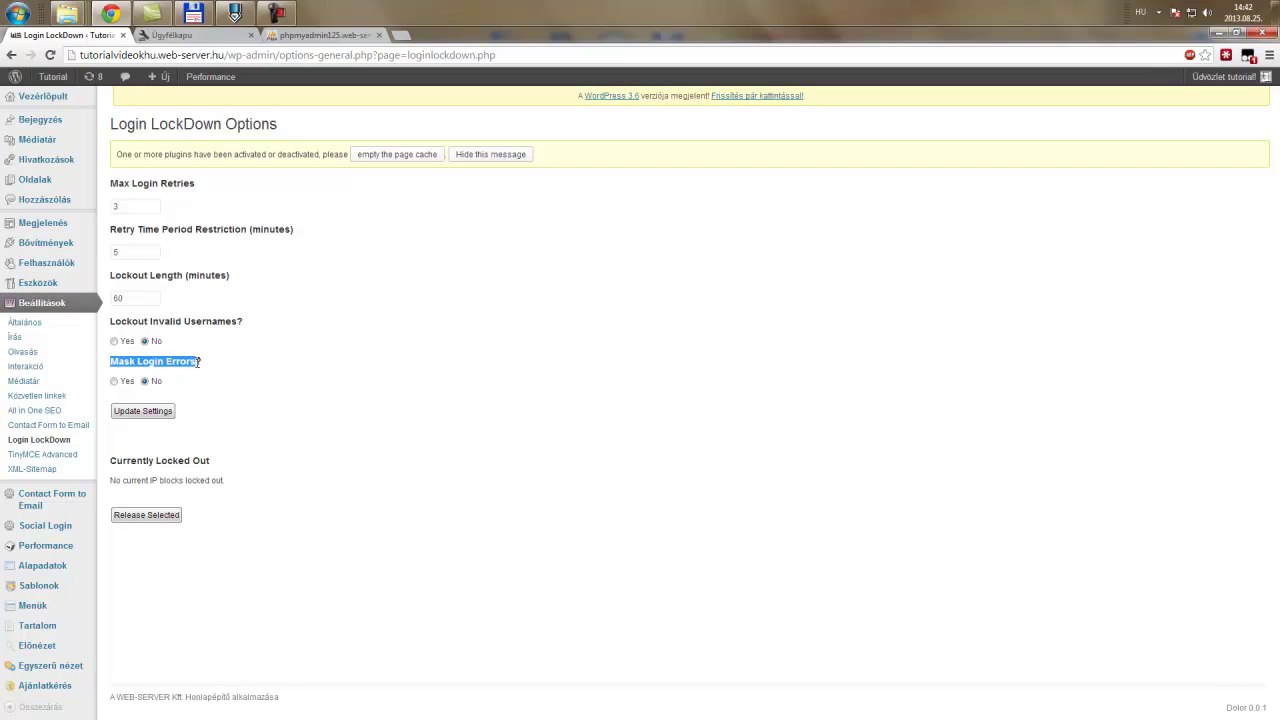
click(133, 365)
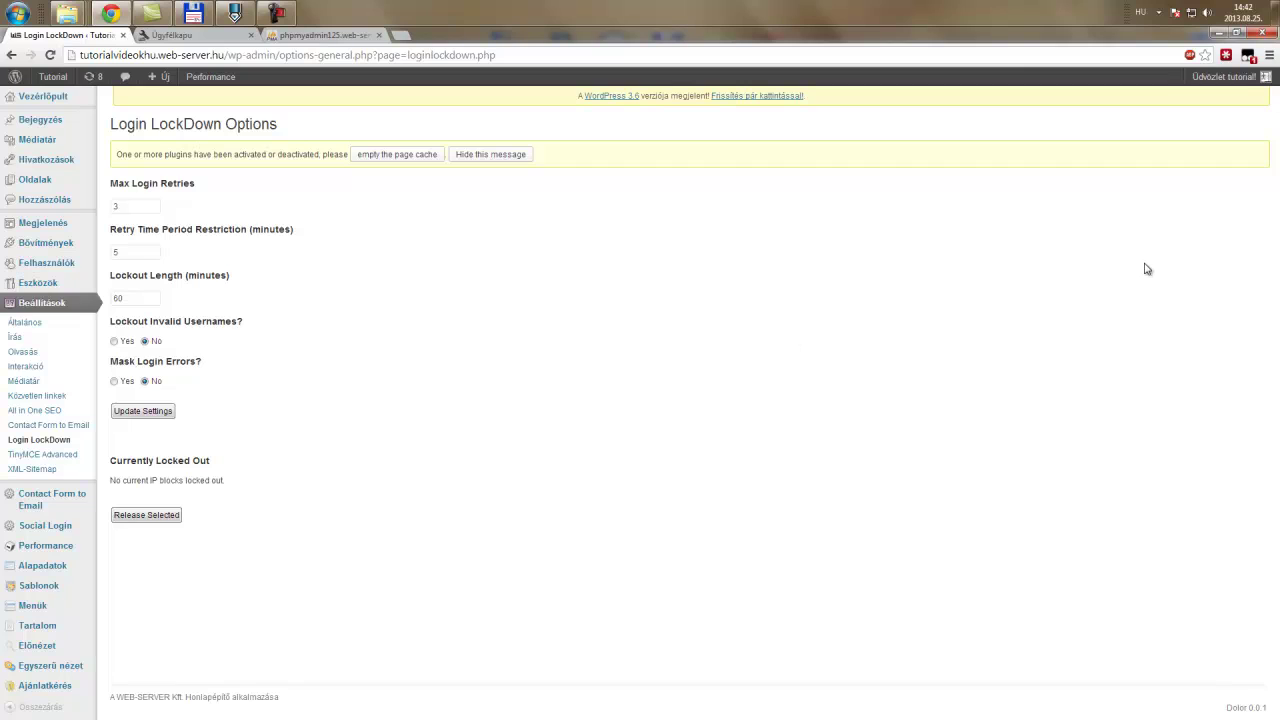
- Log out, then log back in with the admin username and password, retrying after one rejection
mouse_move(1257, 86)
click(1211, 142)
click(591, 297)
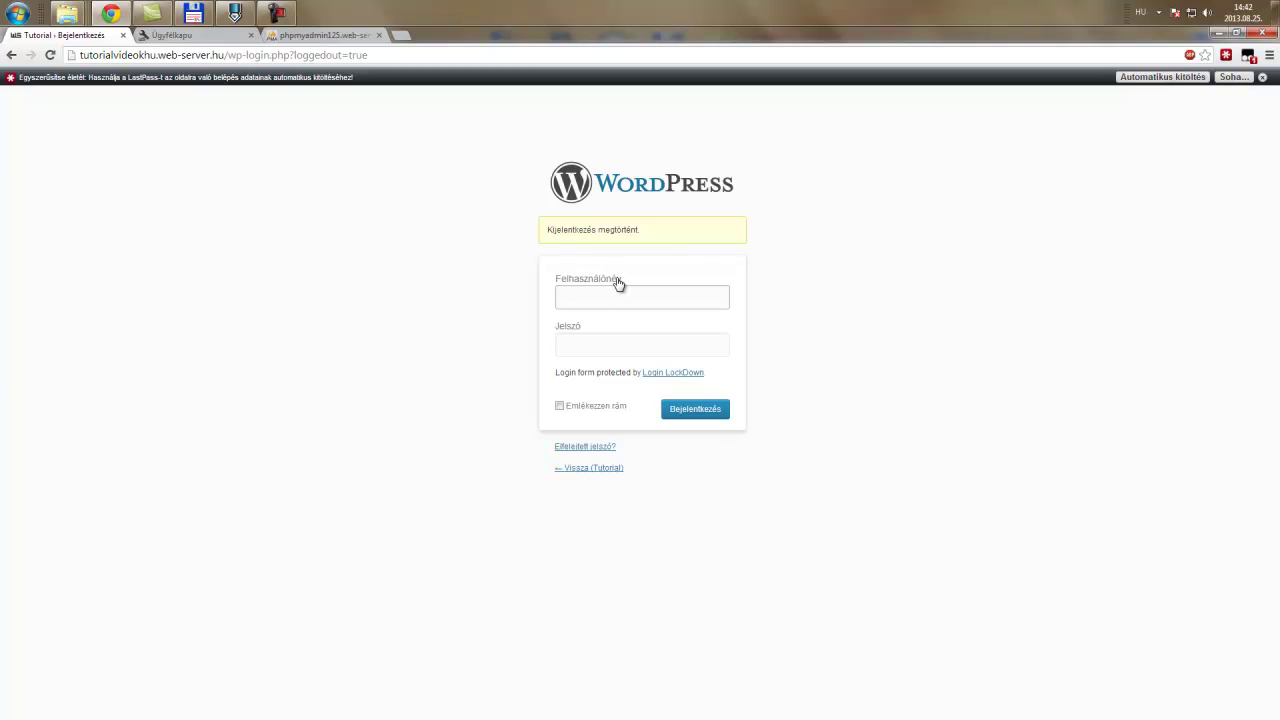
text(tutorial)
key(Tab)
text(*****)
key(Return)
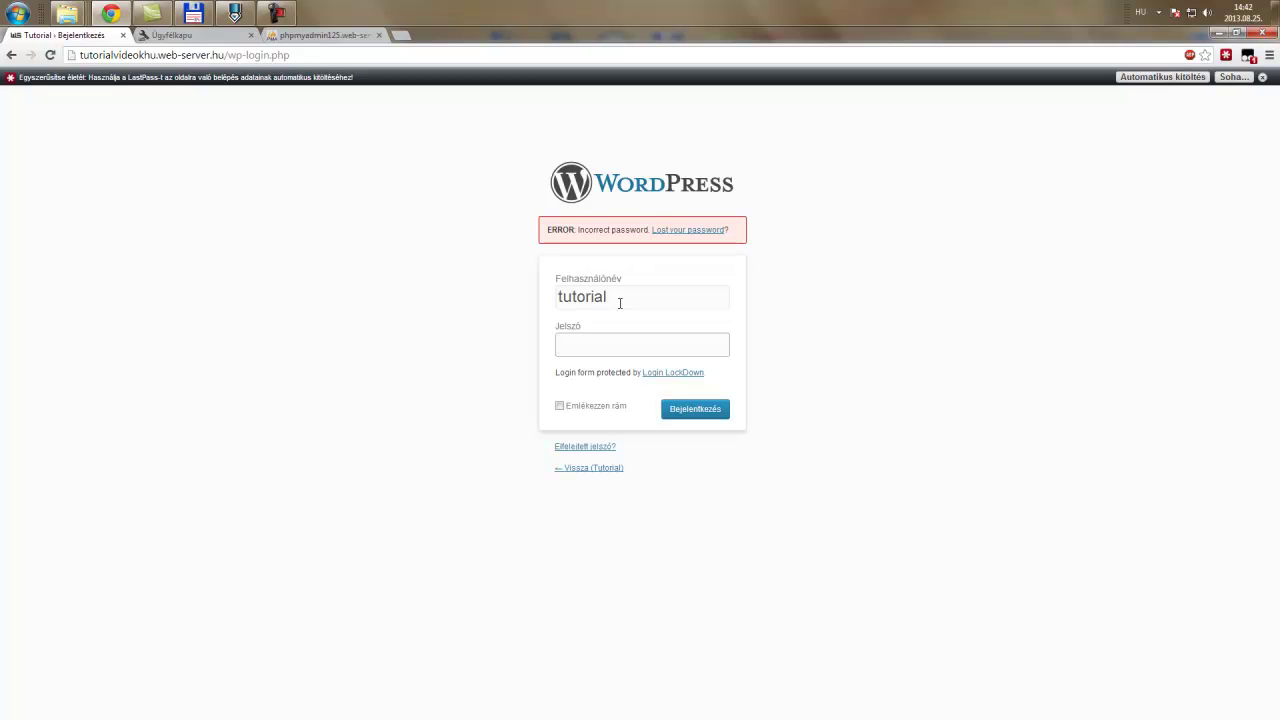
text(********)
key(Return)
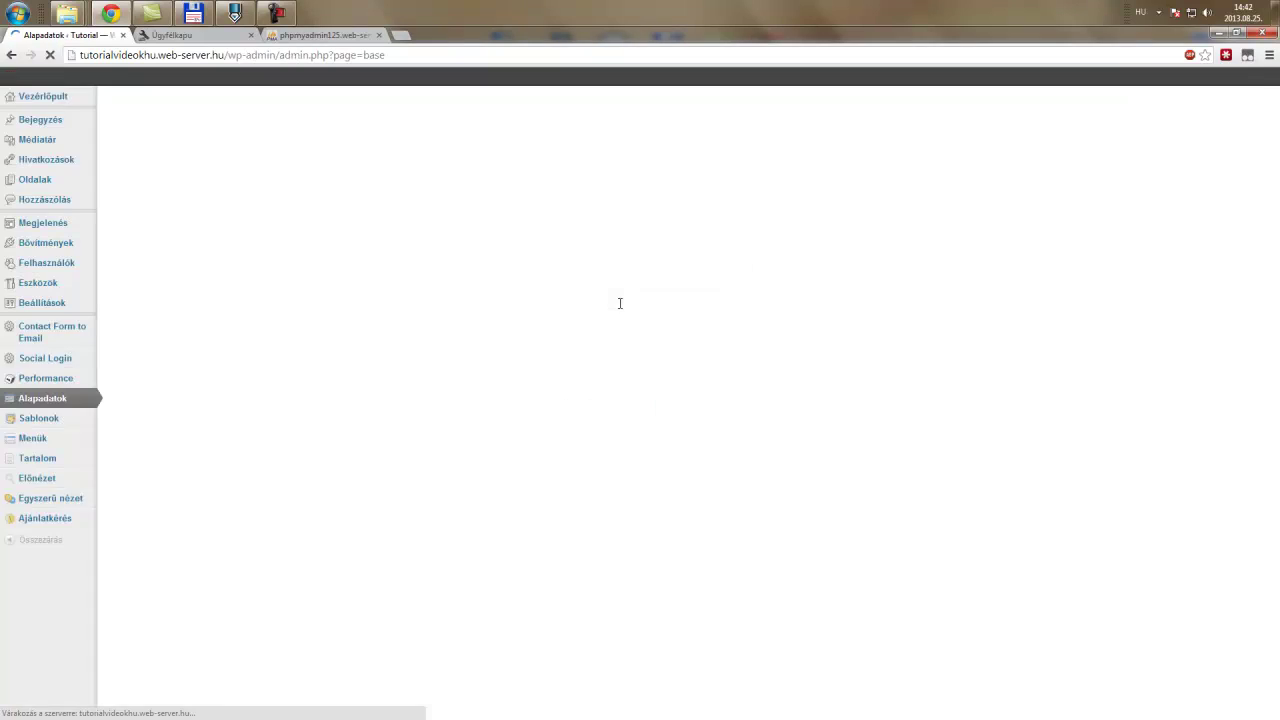
- In Settings > Login LockDown, switch Mask Login Errors to Yes and save with Update Settings
mouse_move(55, 331)
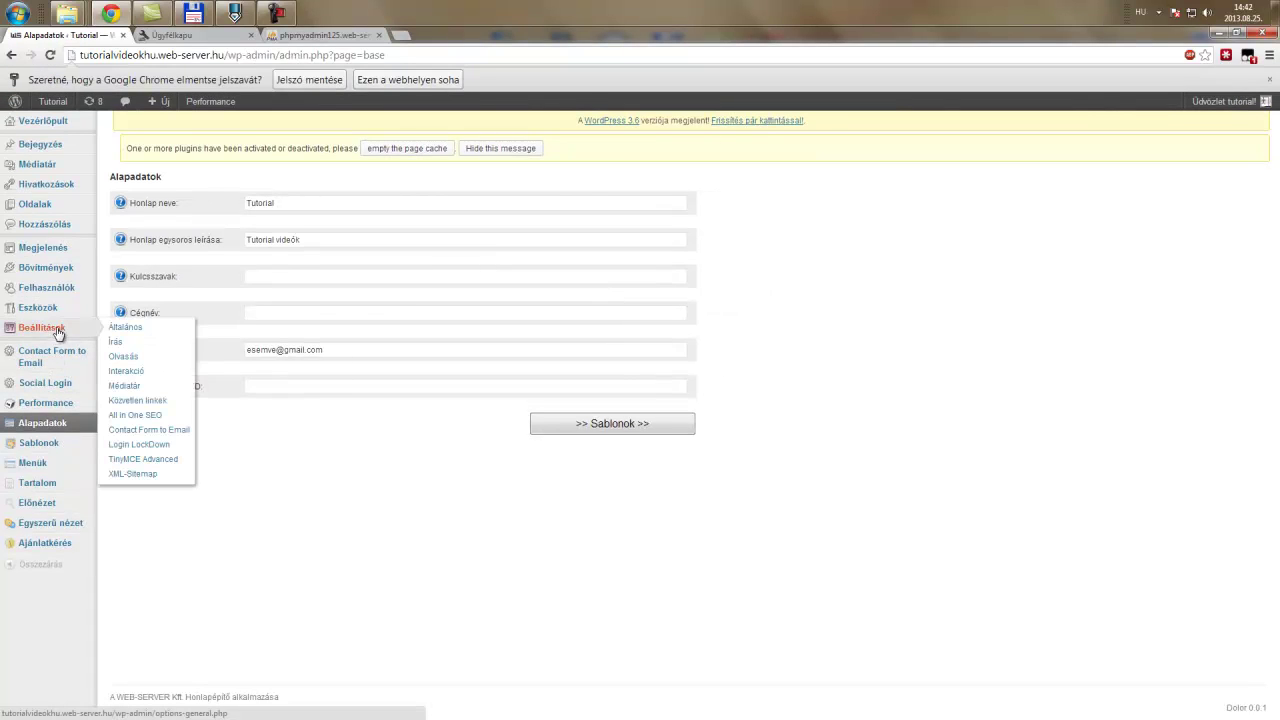
click(165, 446)
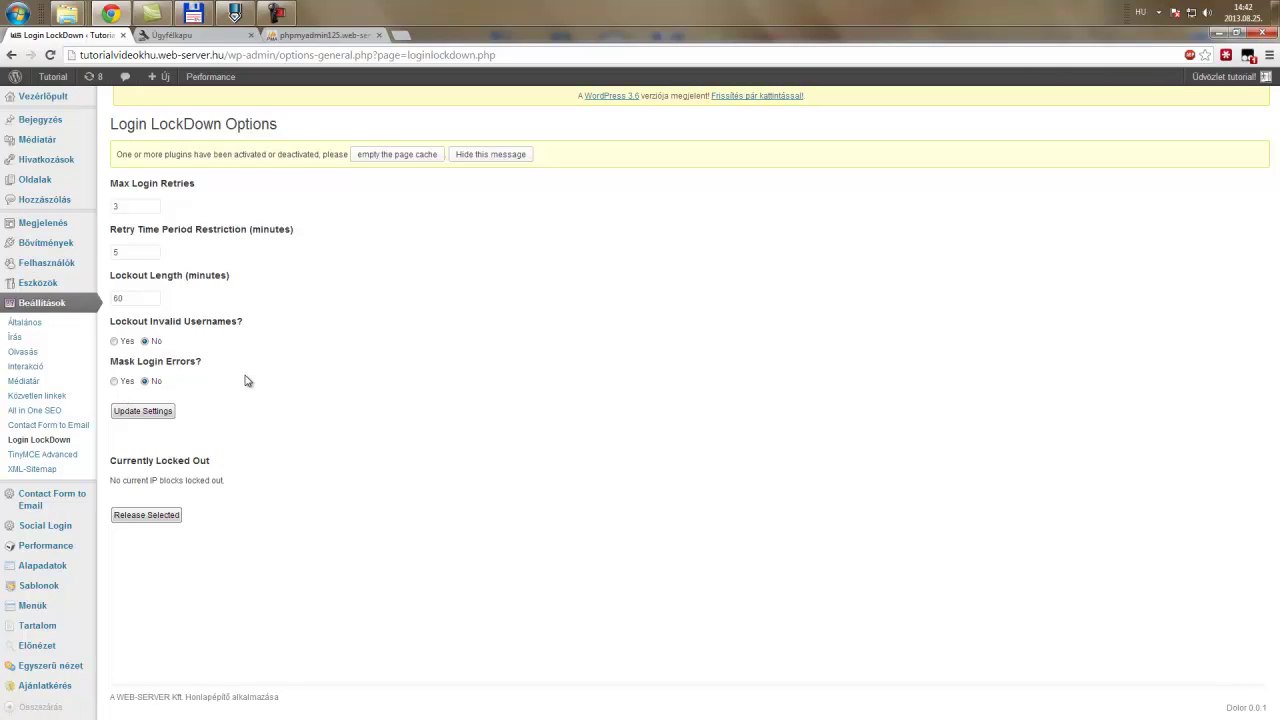
click(114, 381)
click(129, 411)
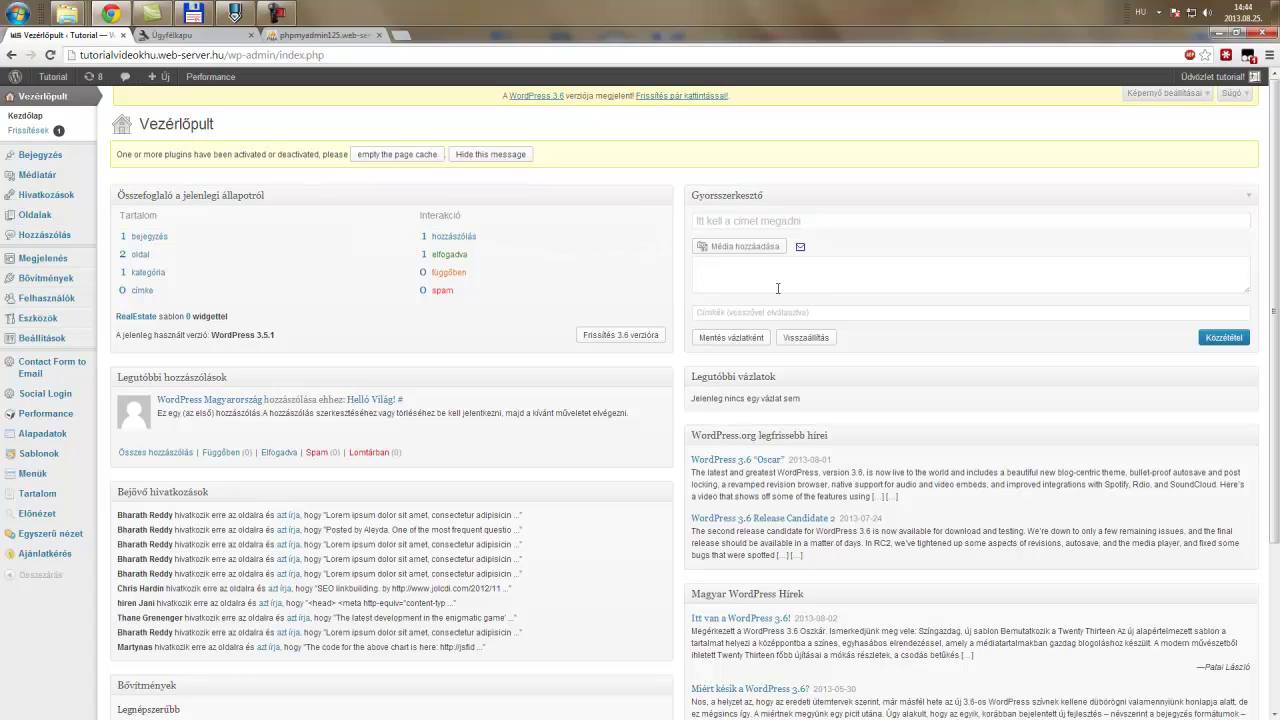
- Type 'wp_users' into the dashboard's Quick Draft box, then clear it again
click(902, 273)
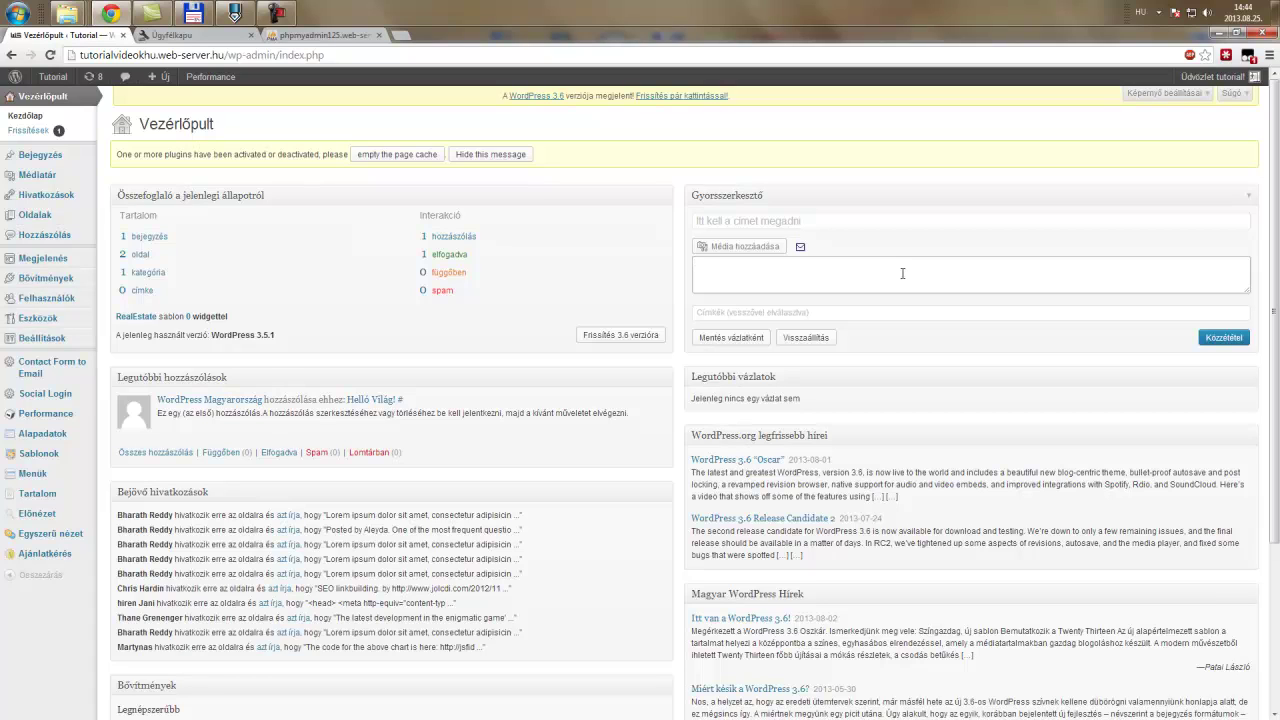
text(wp_users)
key(shift+Left)
key(shift+Left)
key(shift+Left)
key(ctrl+a)
key(Delete)
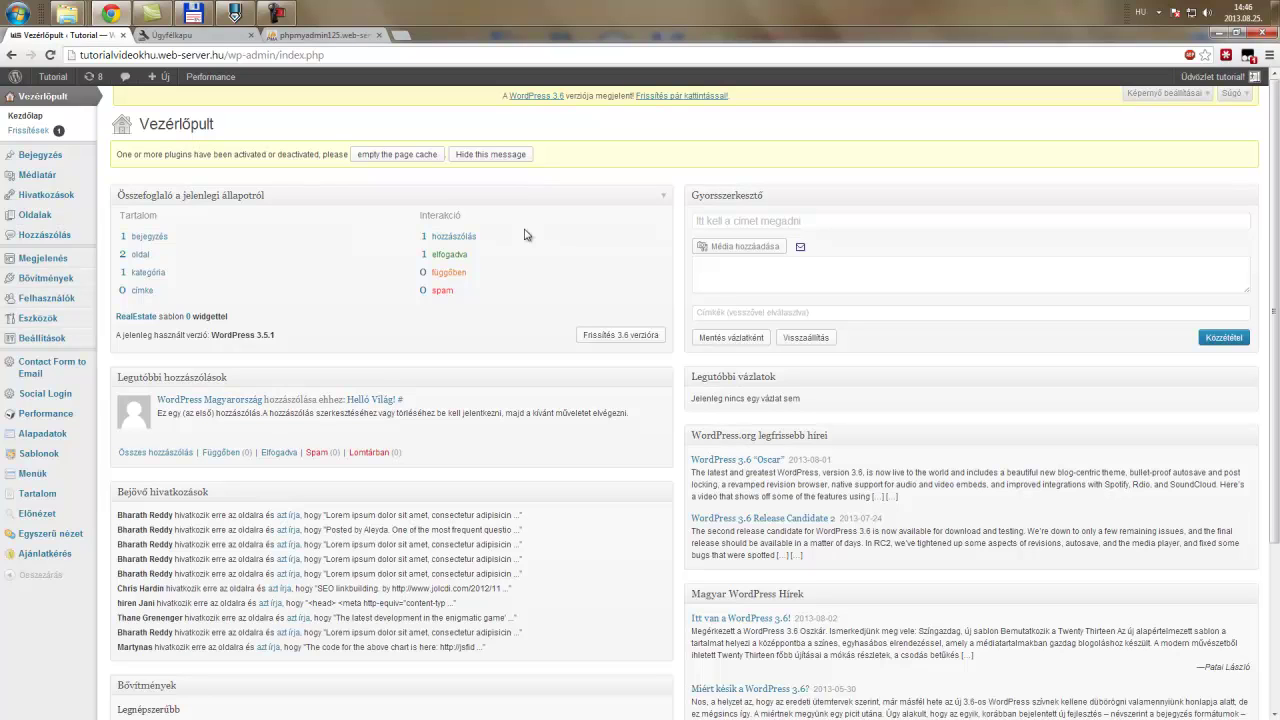
- Go to the Bővítmények (Plugins) list of installed plugins
mouse_move(80, 415)
mouse_move(60, 345)
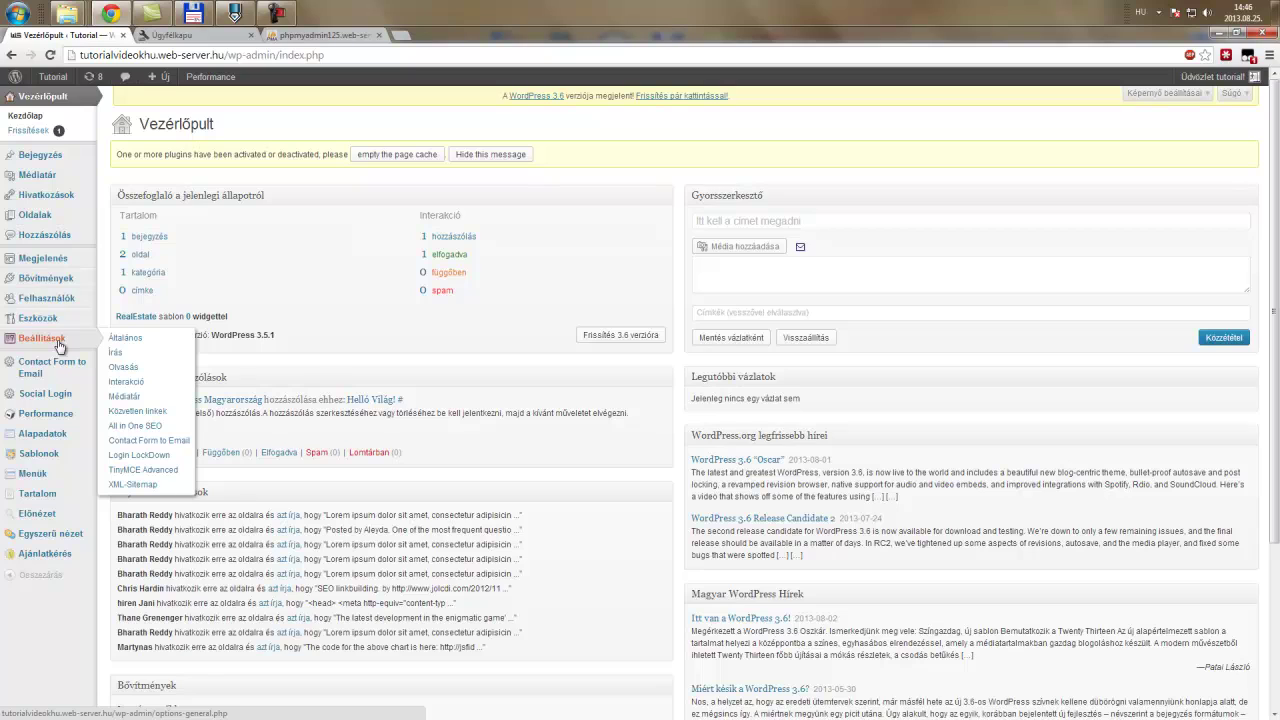
click(55, 284)
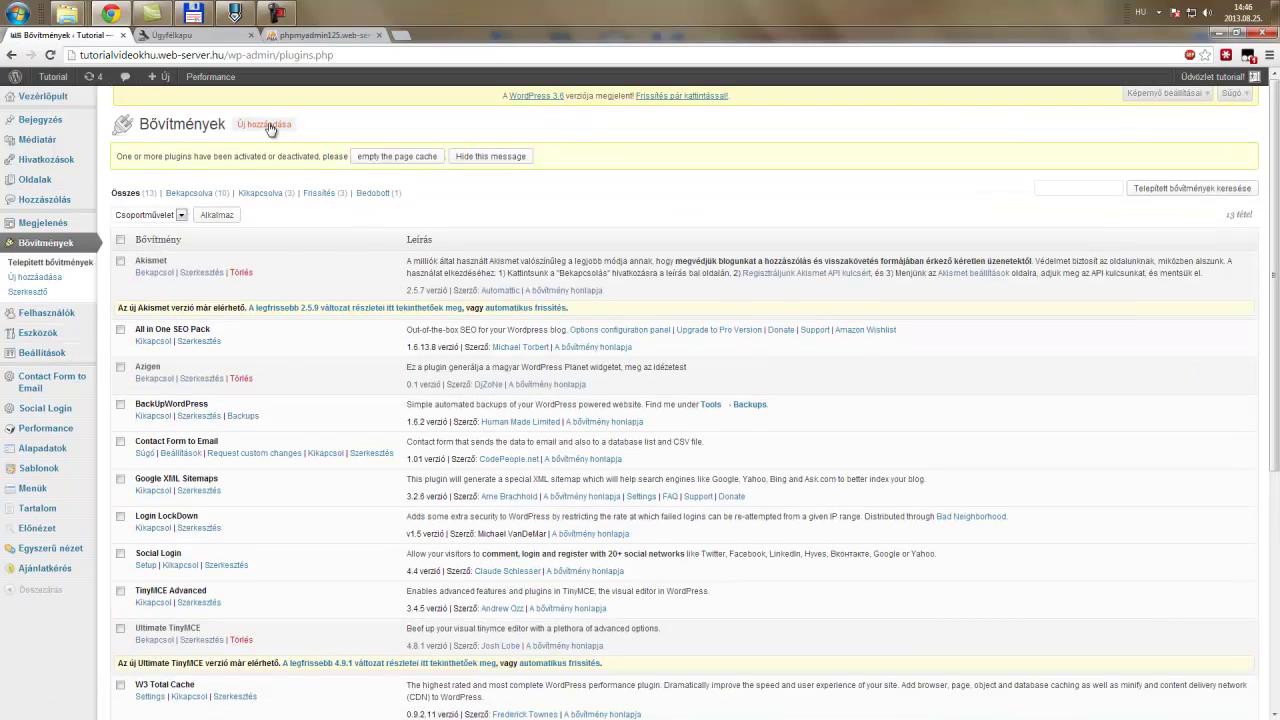
- Search the plugin directory for 'wp secure scan' and install WP Security Scan 3.1.0
click(268, 125)
text(wp secure scan)
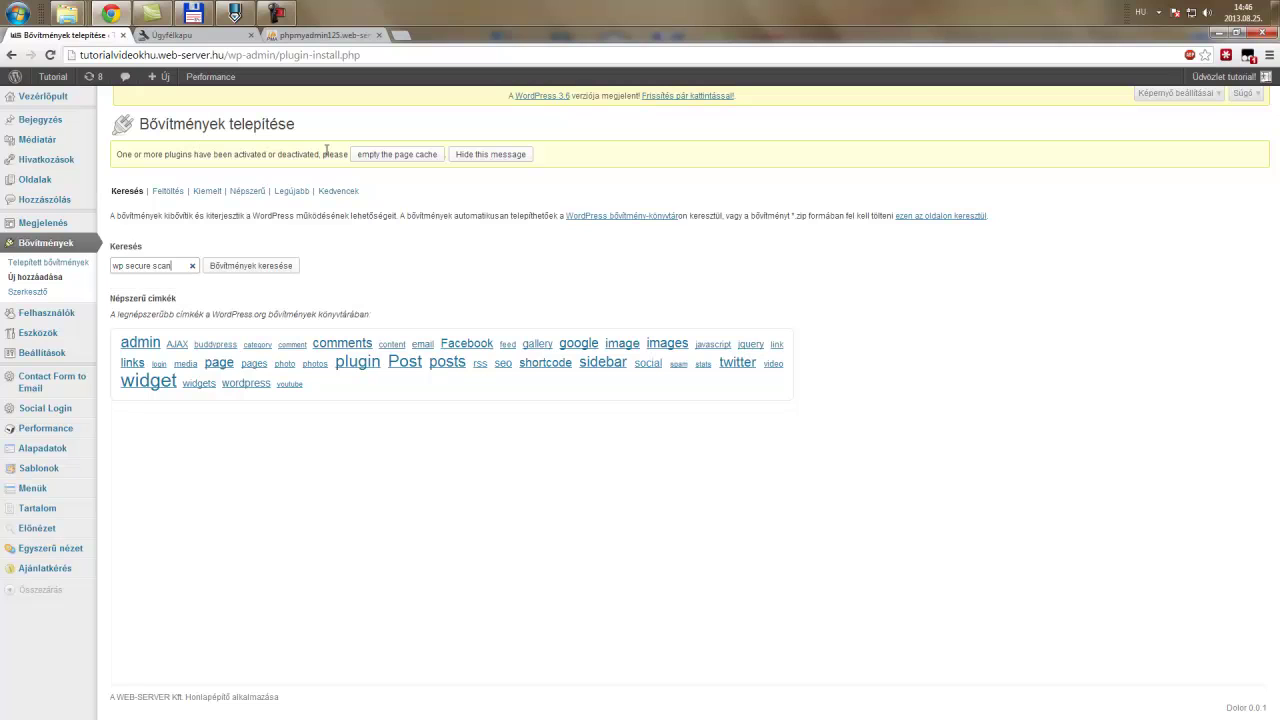
click(279, 268)
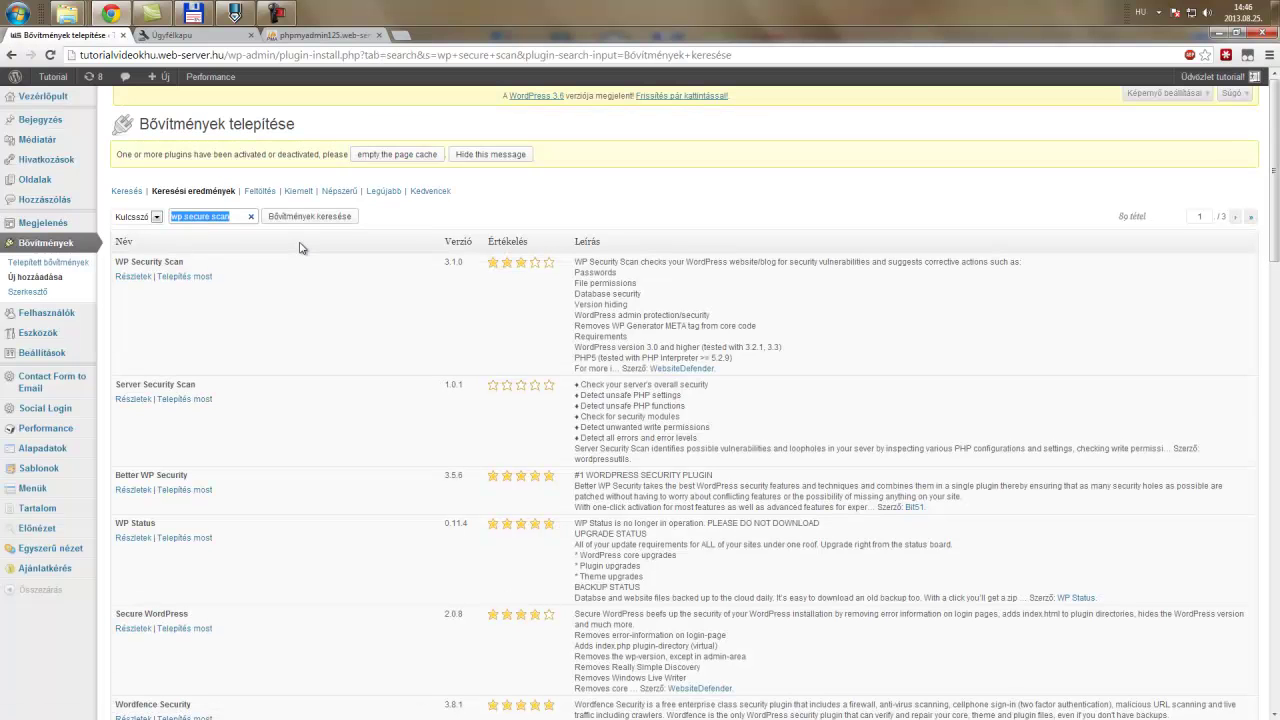
click(169, 282)
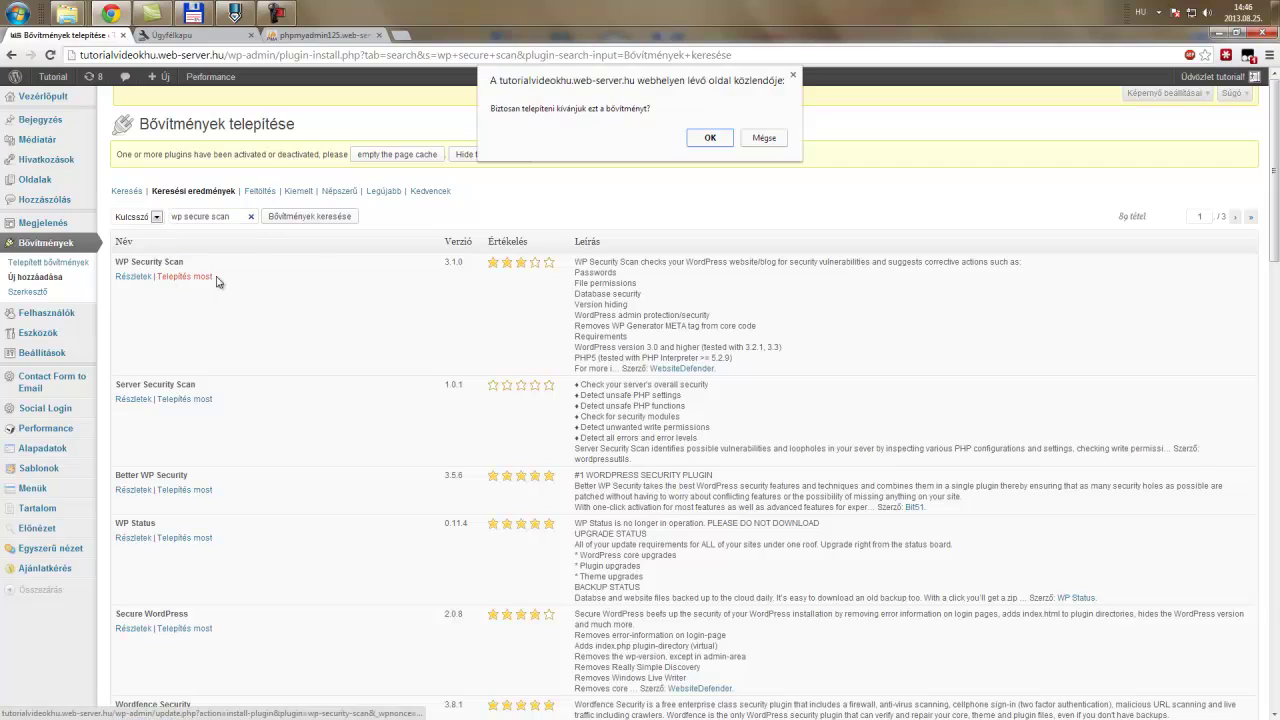
click(722, 136)
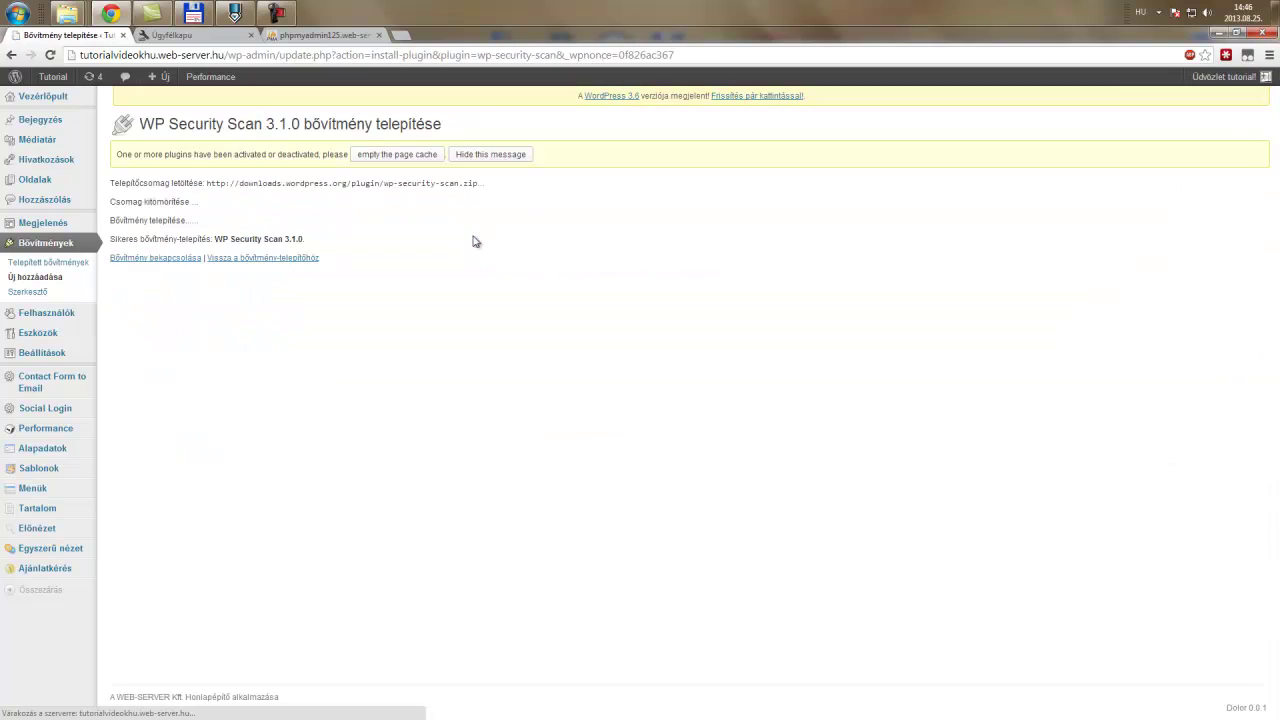
- Activate WP Security Scan and reveal the new WSD security submenu
click(158, 262)
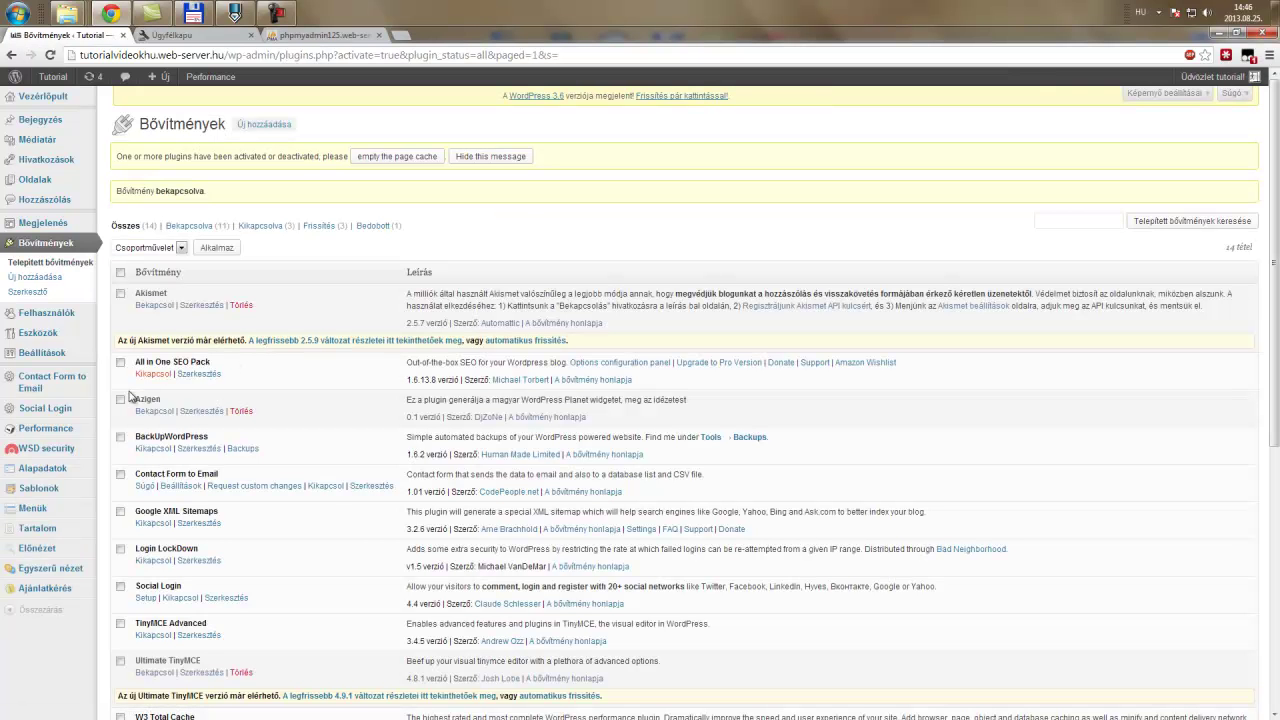
mouse_move(42, 458)
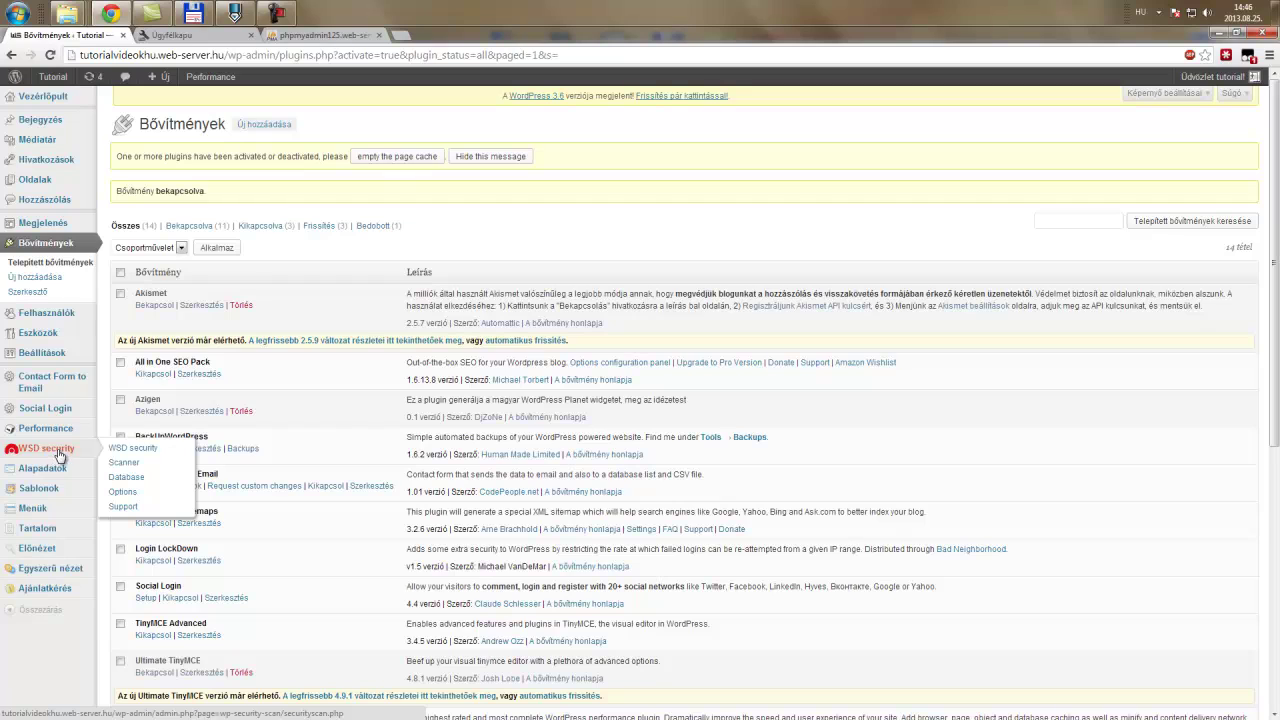
- Rename the database table prefix from wp_ to ujprefix_ in WSD security's Database tool
click(154, 481)
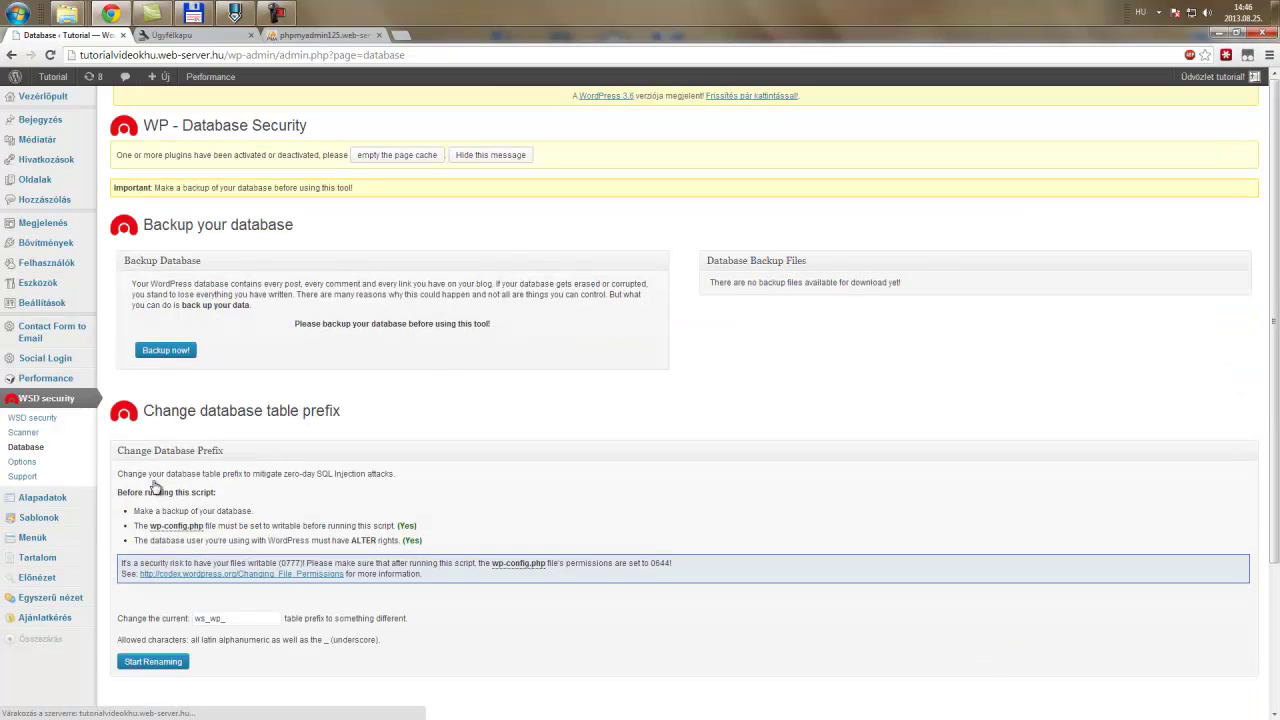
drag(243, 617, 190, 618)
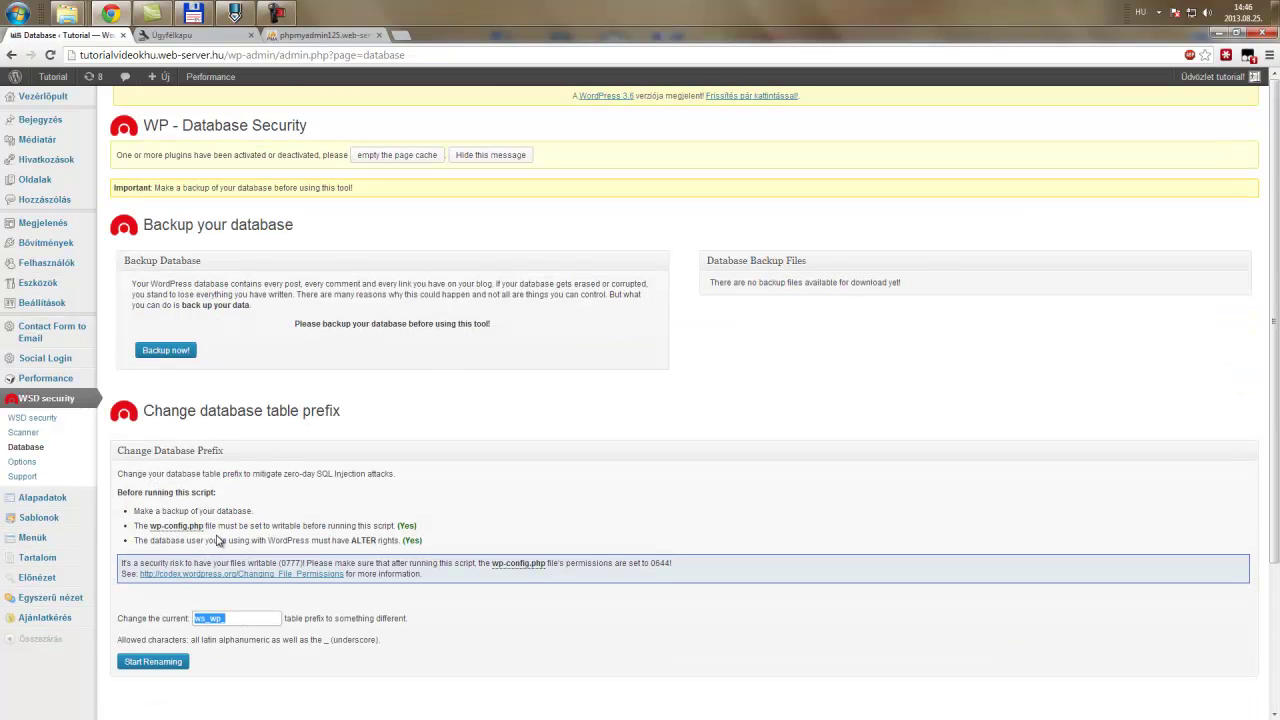
scroll(221, 542, down, 2)
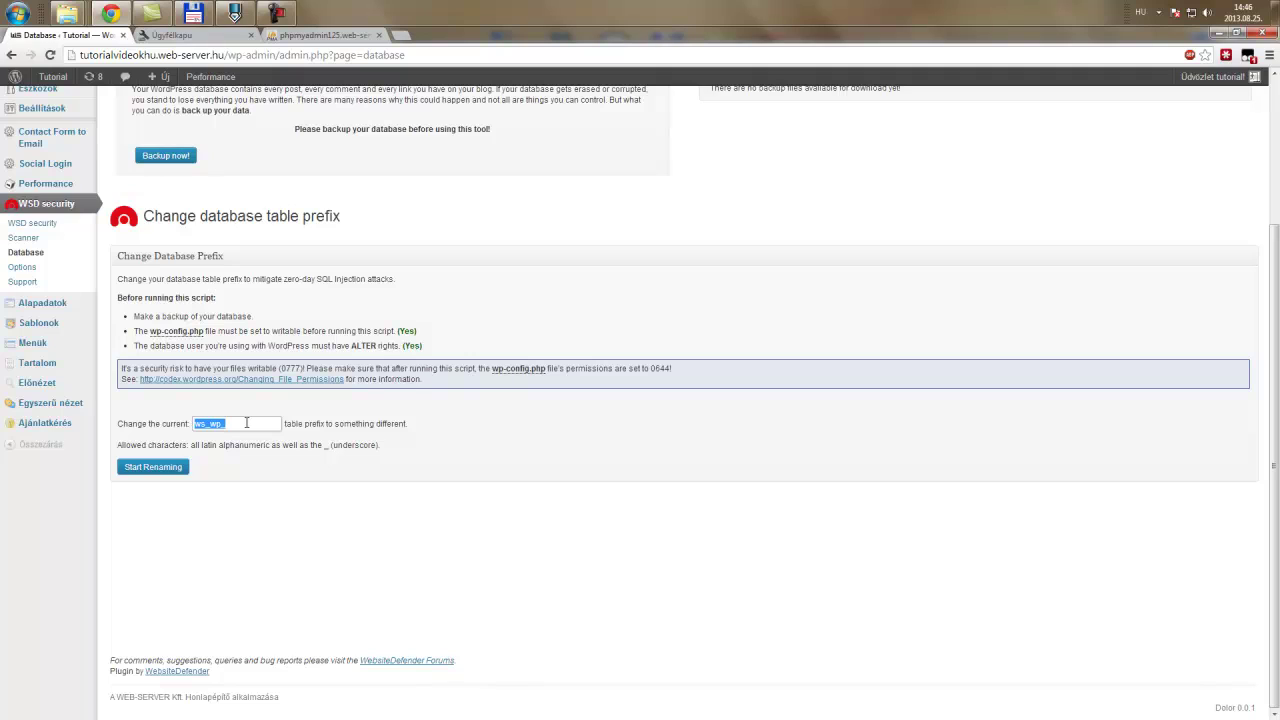
text(ujprefix_)
click(145, 466)
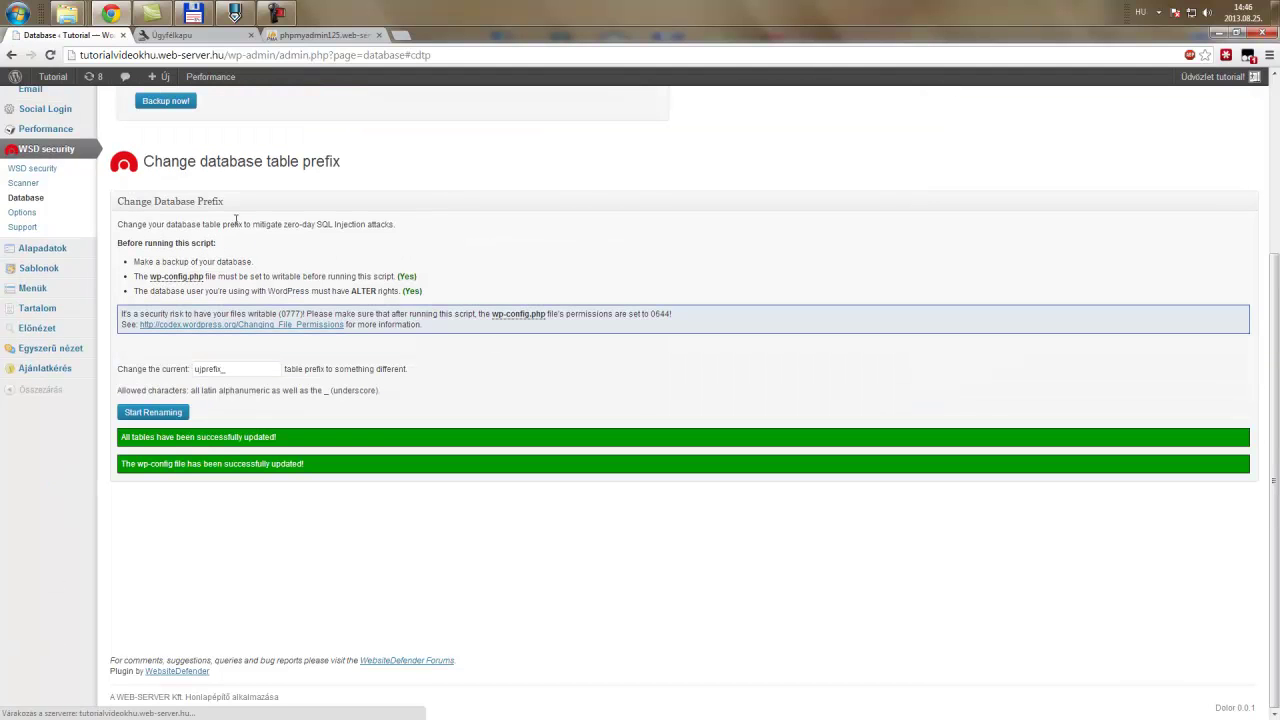
- Check the renaming success messages and view the WSD security initial scan confirming the new prefix
scroll(248, 370, up, 2)
scroll(250, 376, down, 2)
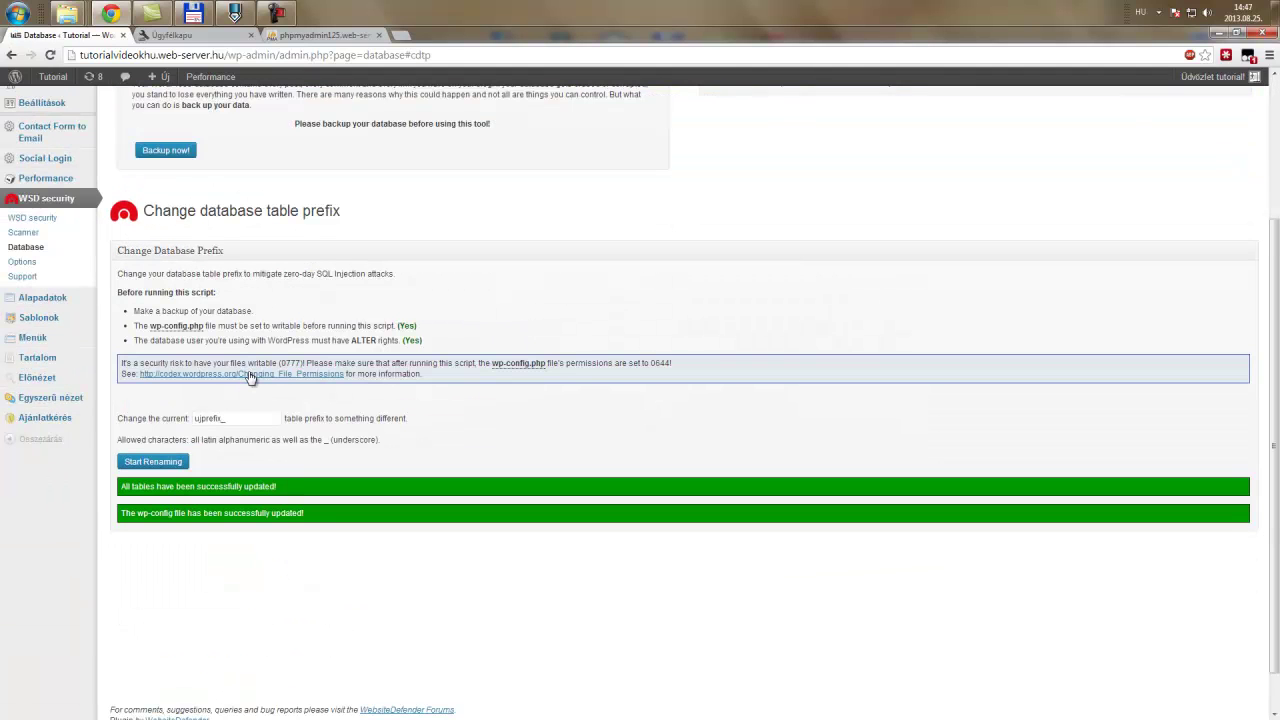
scroll(213, 393, up, 1)
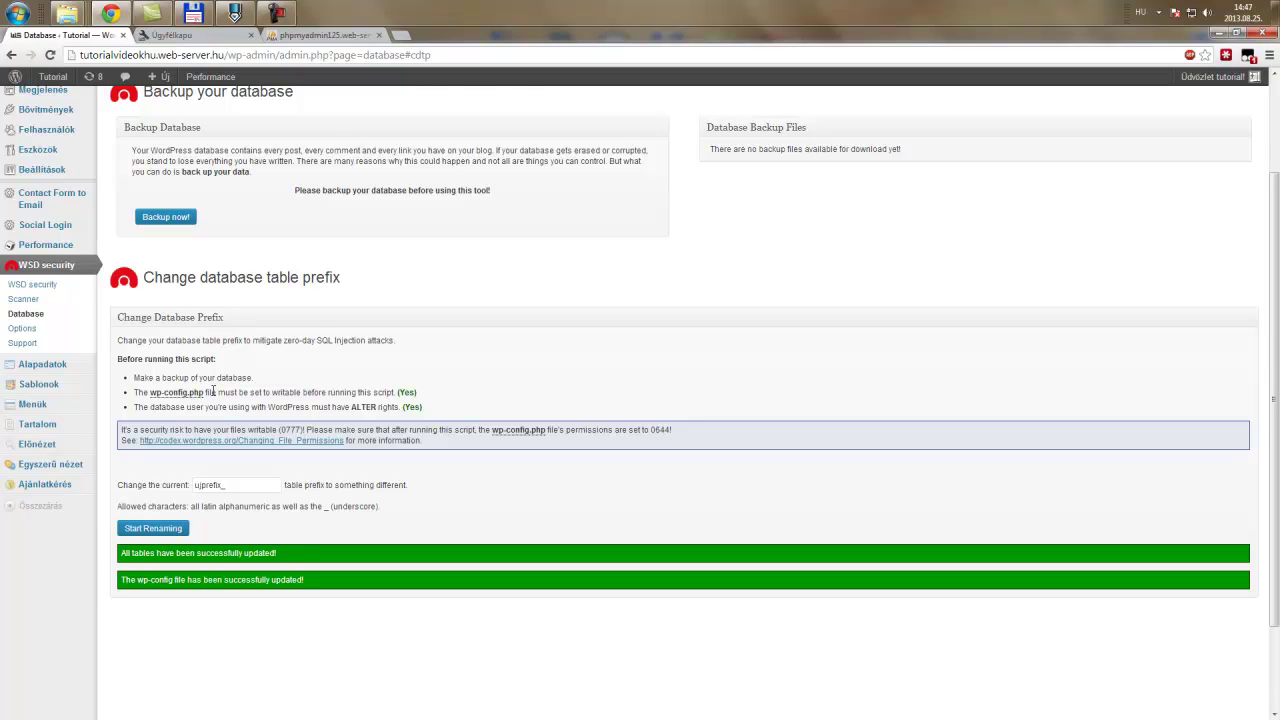
scroll(213, 393, up, 1)
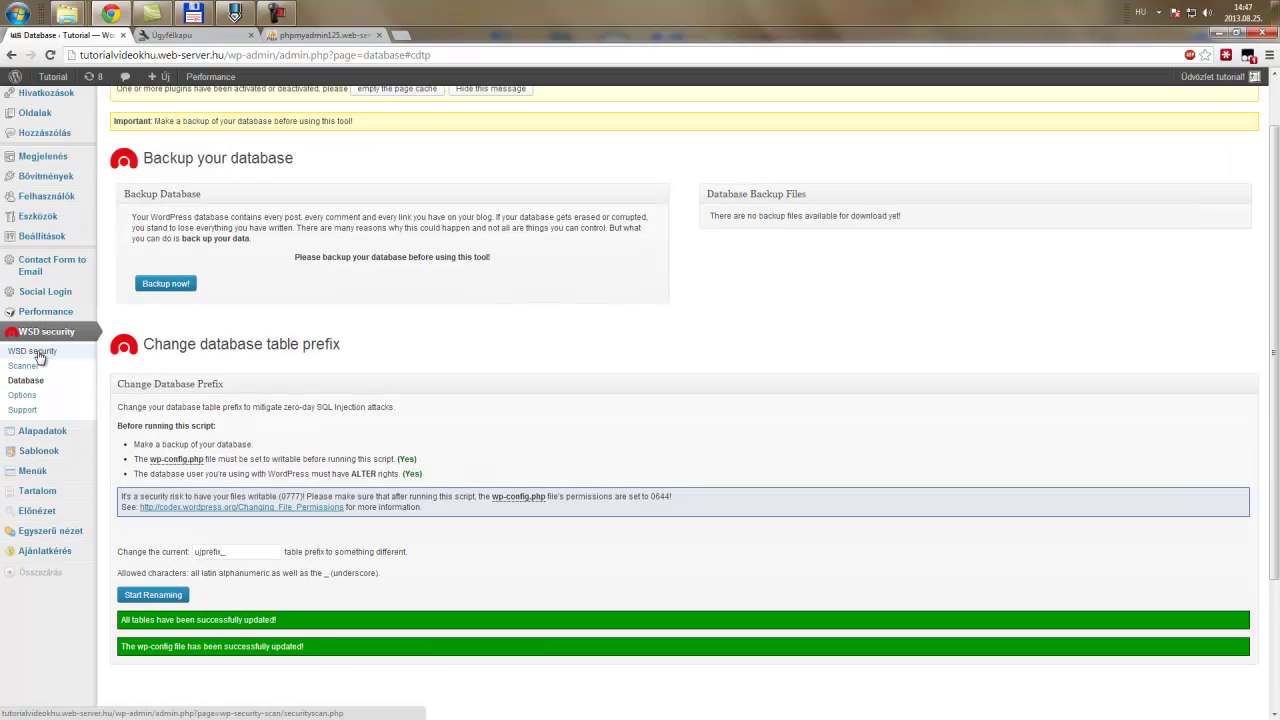
click(40, 355)
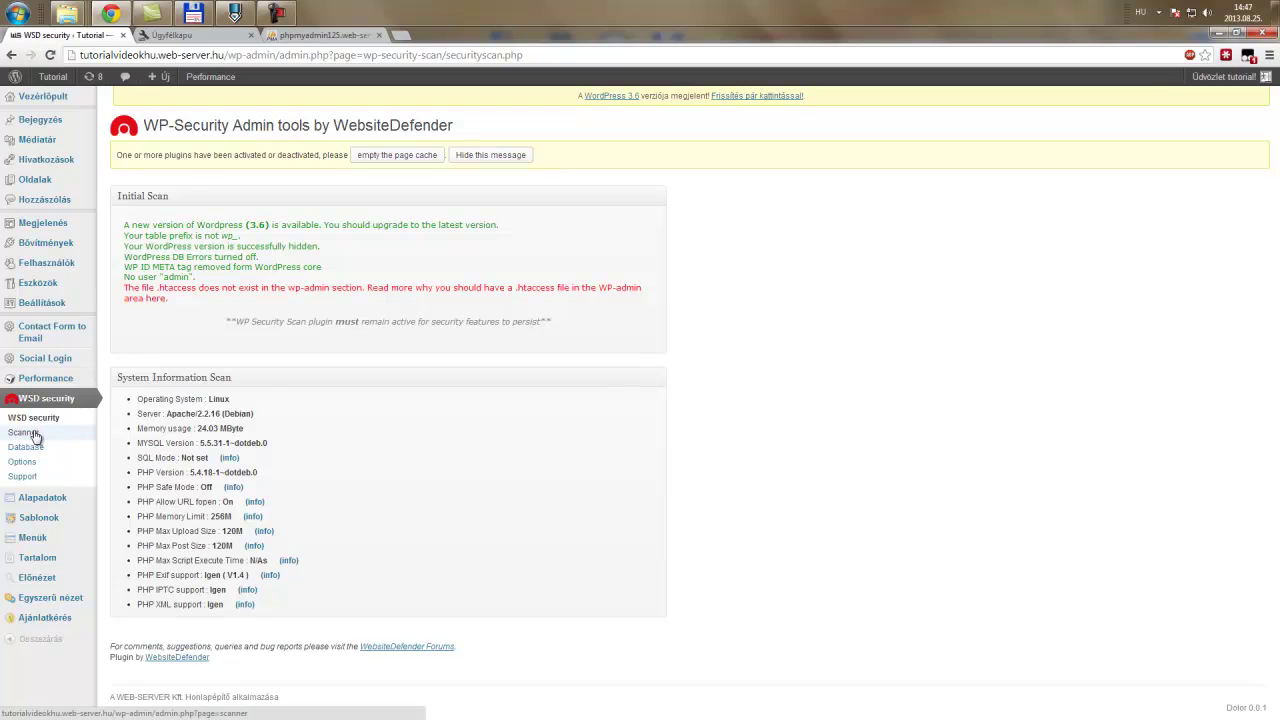
- Browse the WSD security Scanner, Options and Support pages, then return to the overview
click(36, 435)
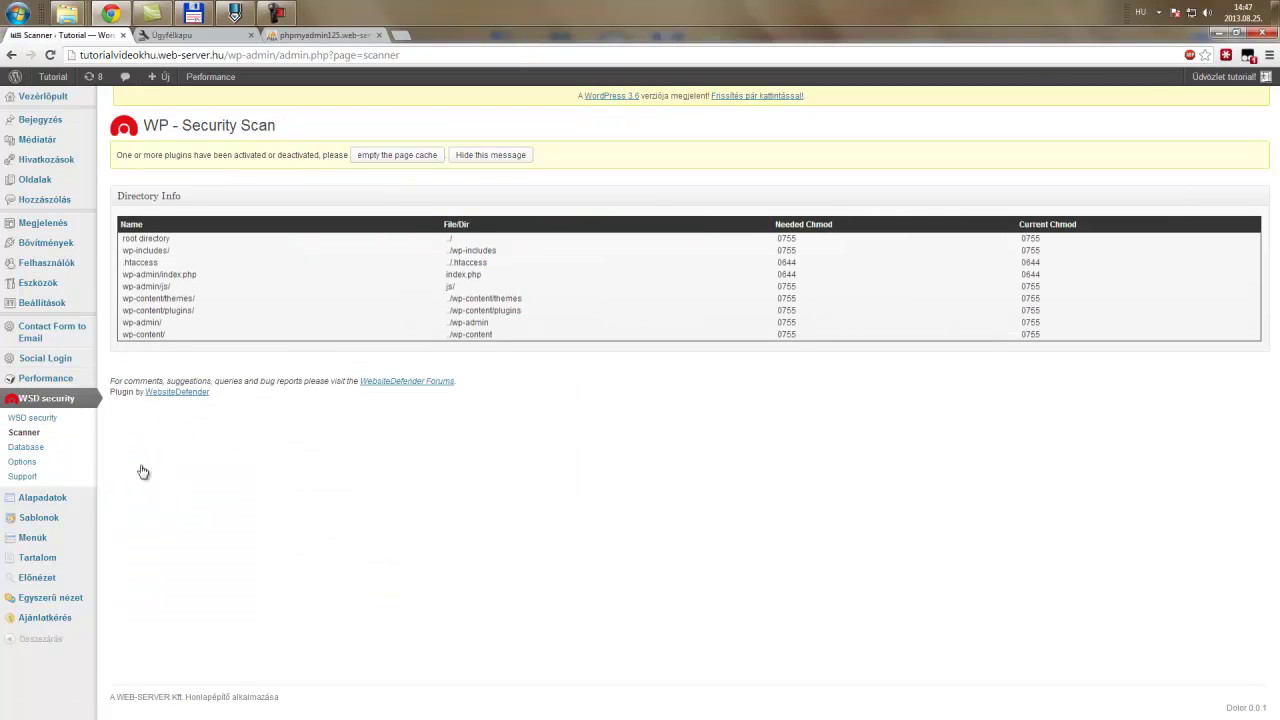
click(39, 480)
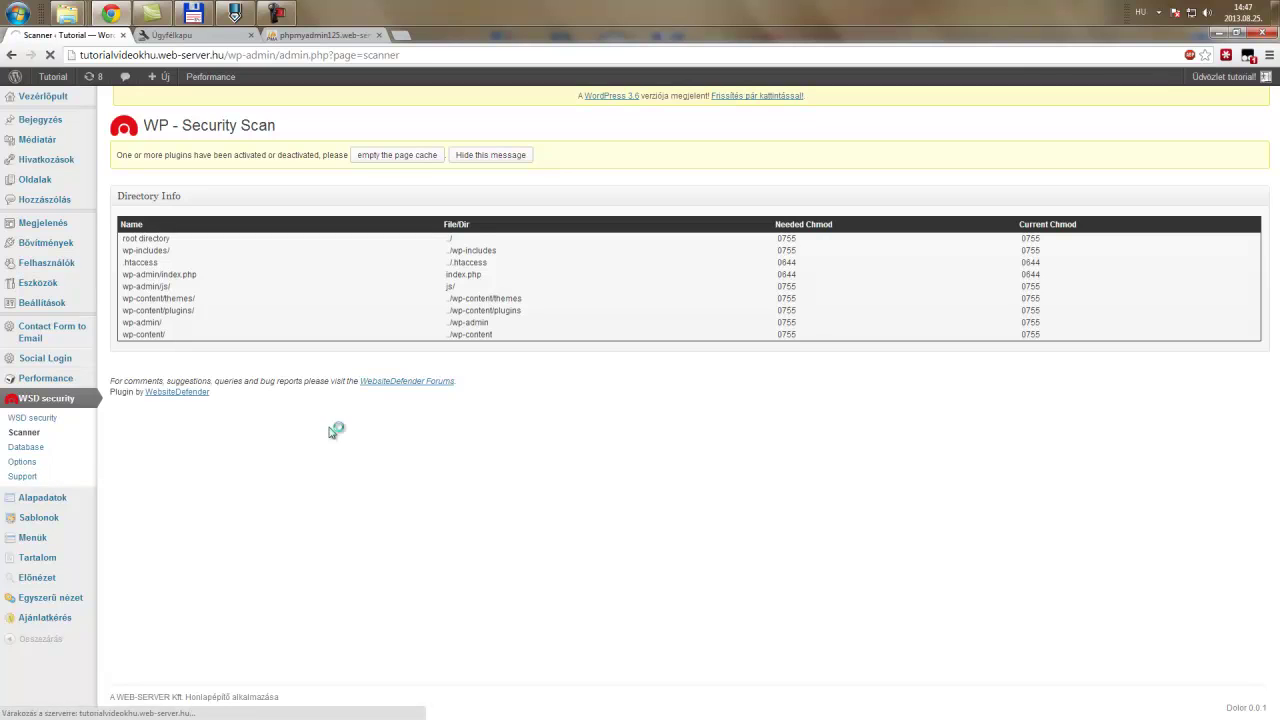
click(25, 474)
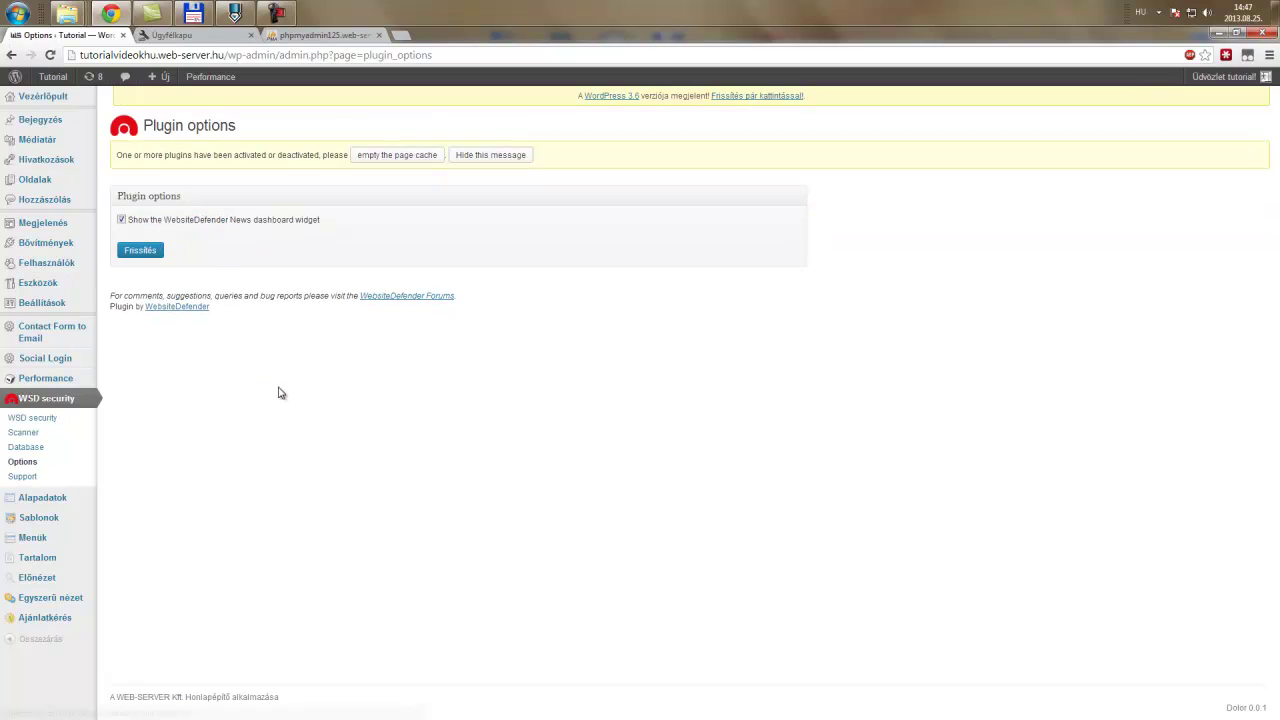
click(31, 403)
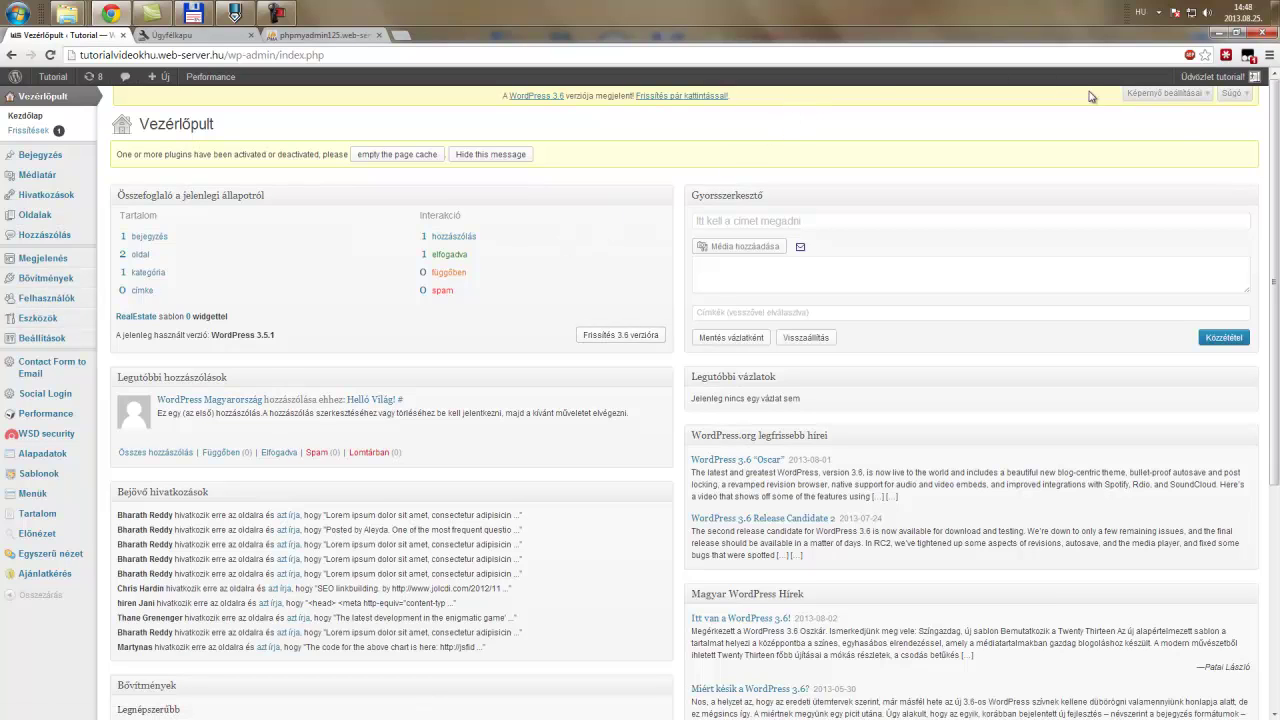
- Note the WordPress 3.6 update notice and browse the installed plugins list
drag(182, 116, 619, 112)
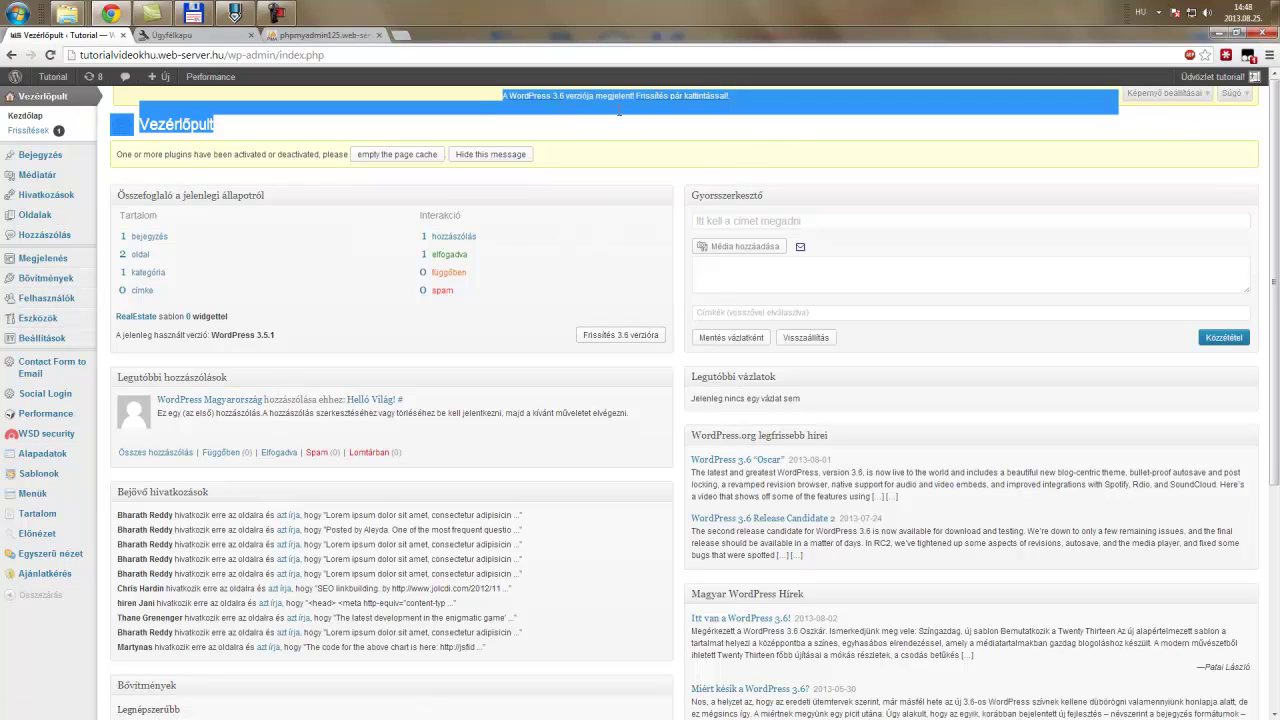
click(853, 112)
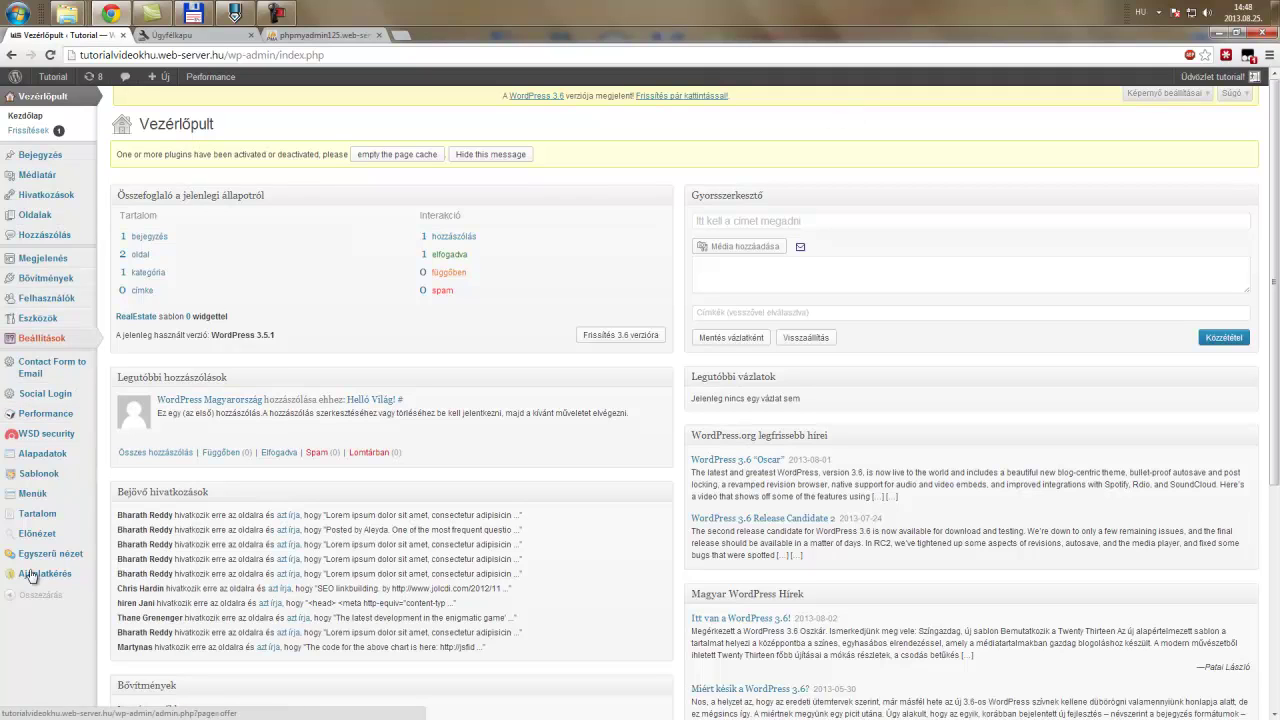
click(40, 318)
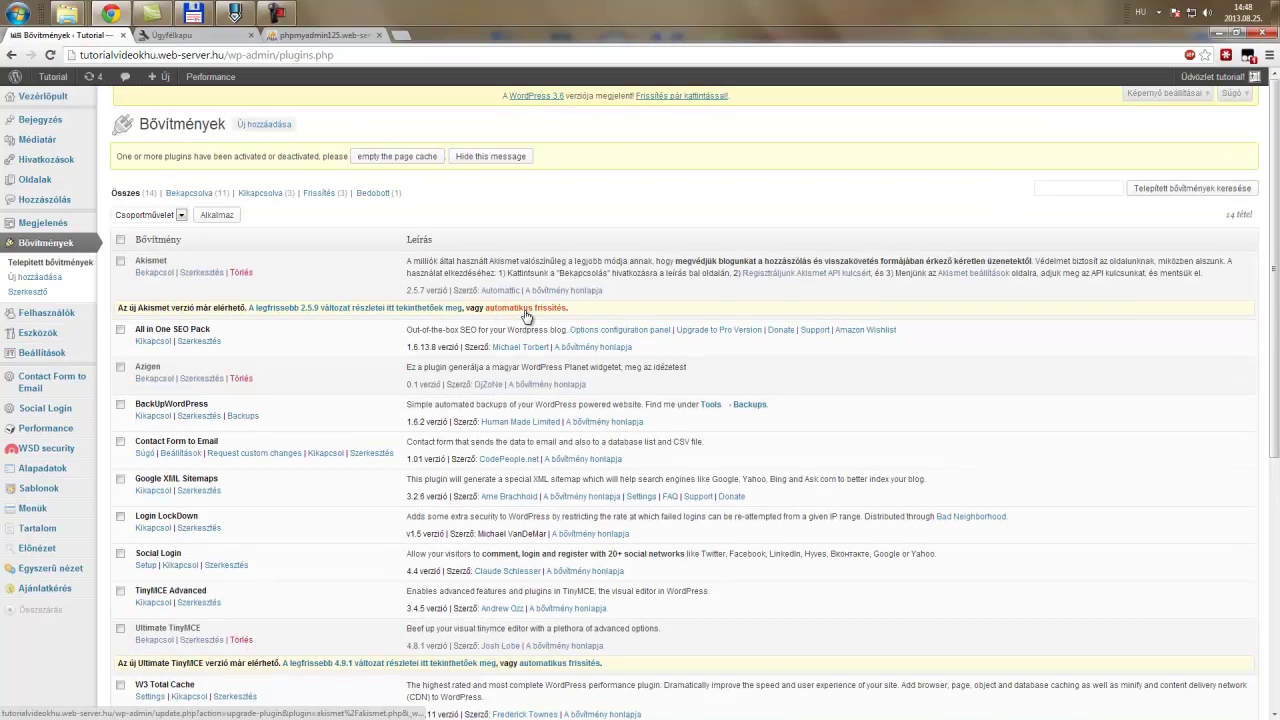
scroll(560, 400, down, 1)
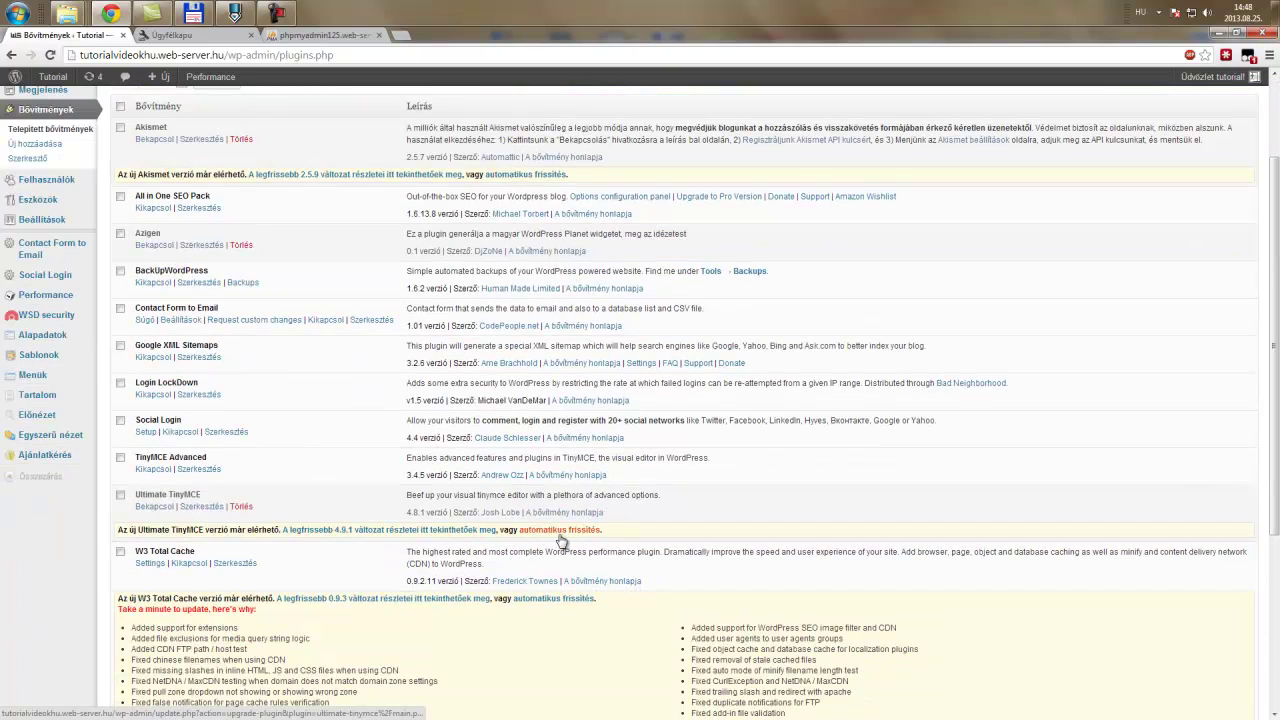
scroll(545, 540, up, 1)
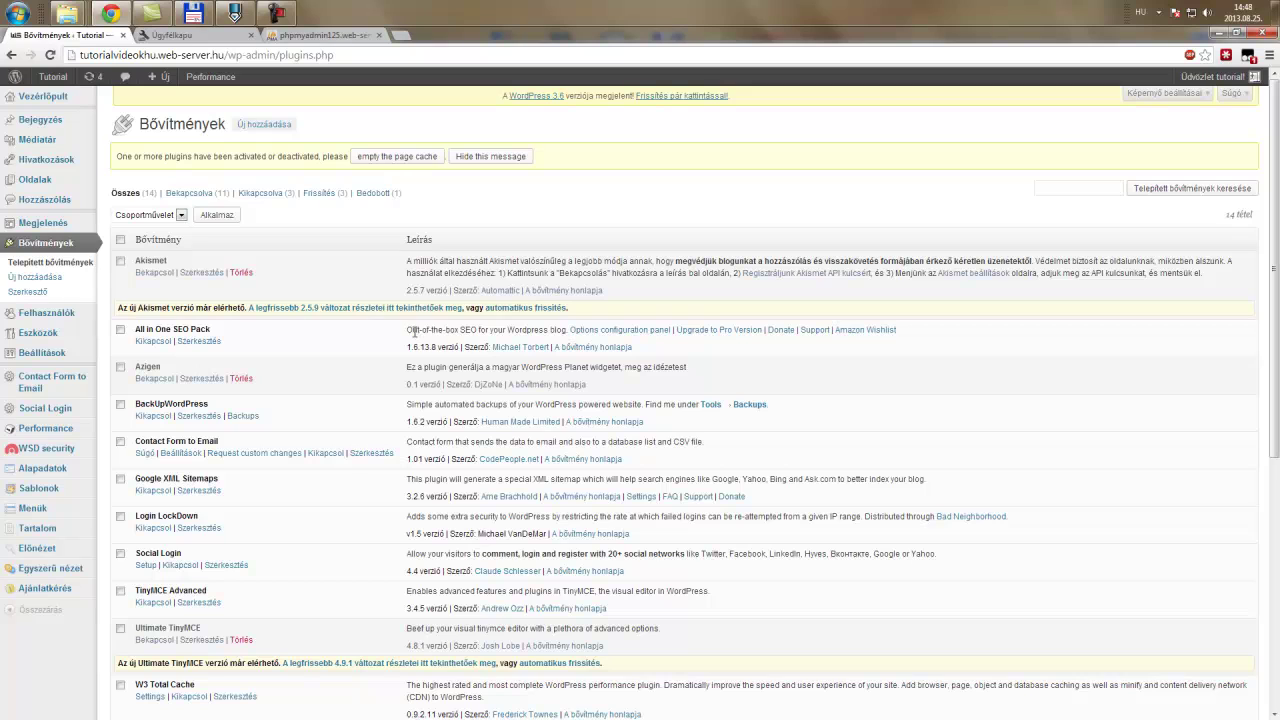
- Review the All in One SEO Pack entry, then go to the WordPress 3.6 update page
drag(158, 330, 210, 330)
drag(406, 330, 928, 349)
click(930, 349)
drag(133, 331, 284, 354)
drag(357, 329, 871, 346)
click(610, 340)
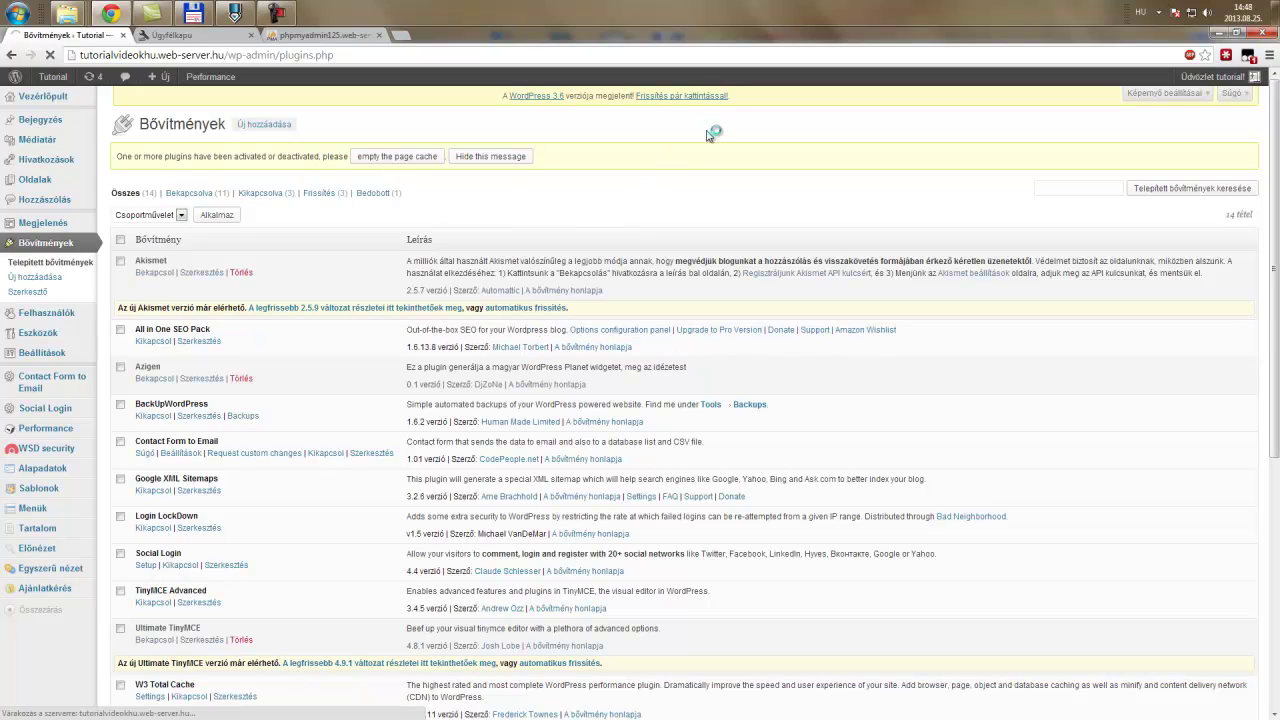
click(683, 95)
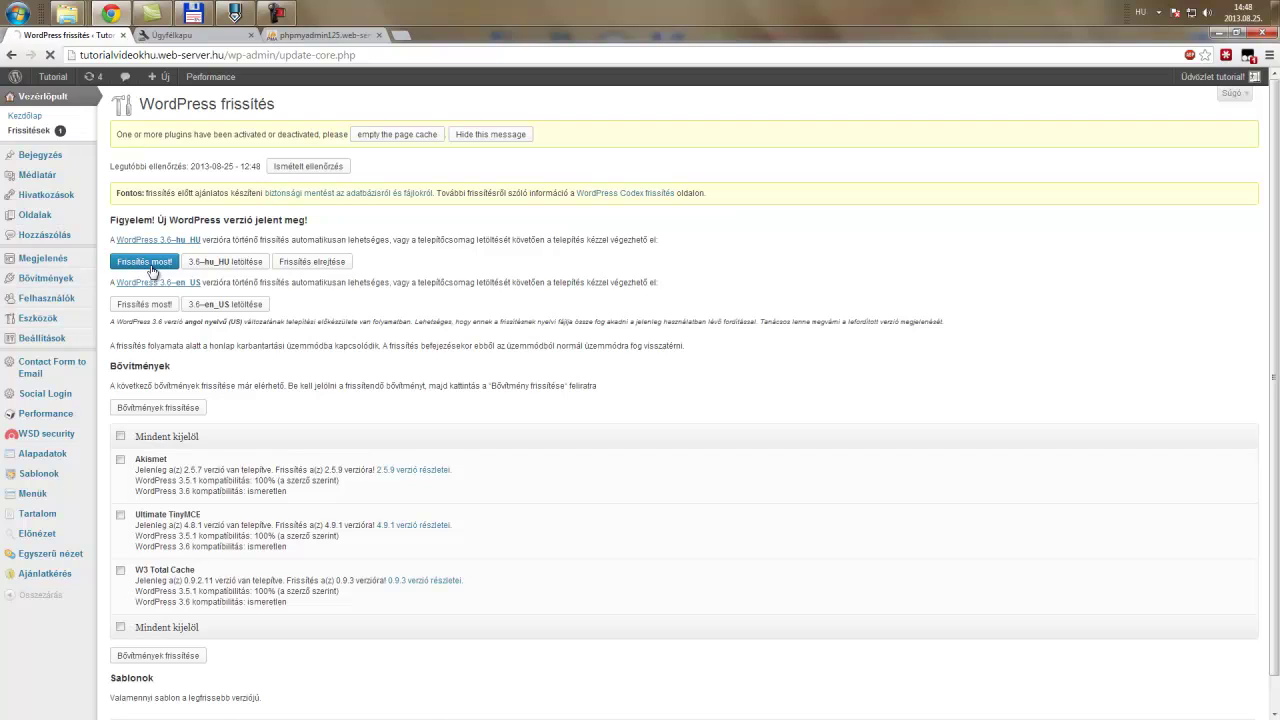
- Start updating WordPress to version 3.6 with 'Frissítés most!'
click(151, 264)
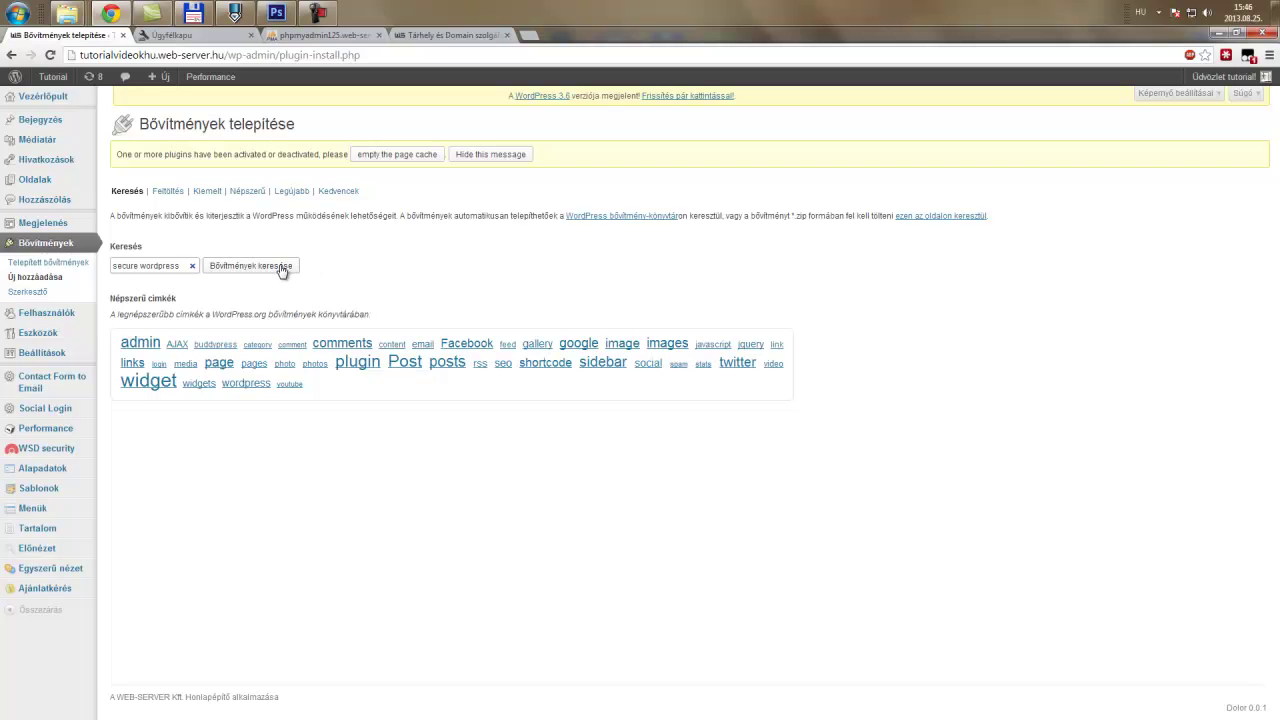
- Search for 'secure wordpress', then install and activate Secure WordPress 2.0.8
click(272, 267)
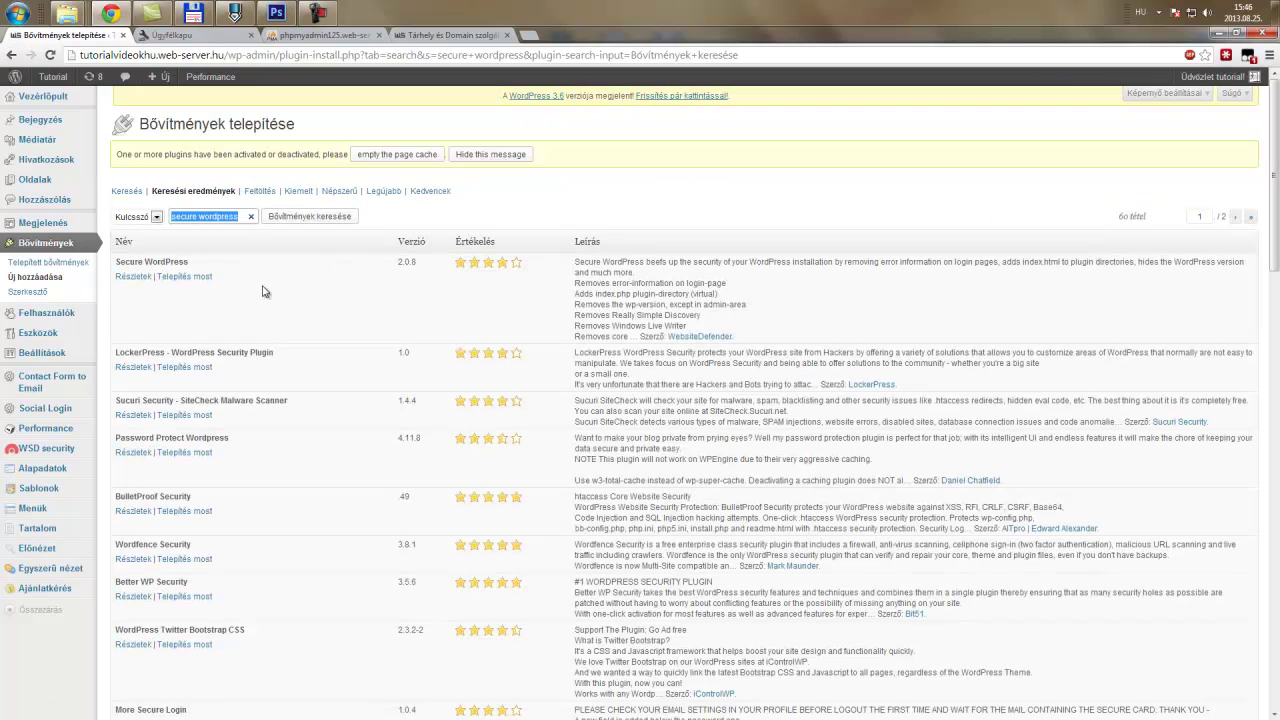
click(173, 277)
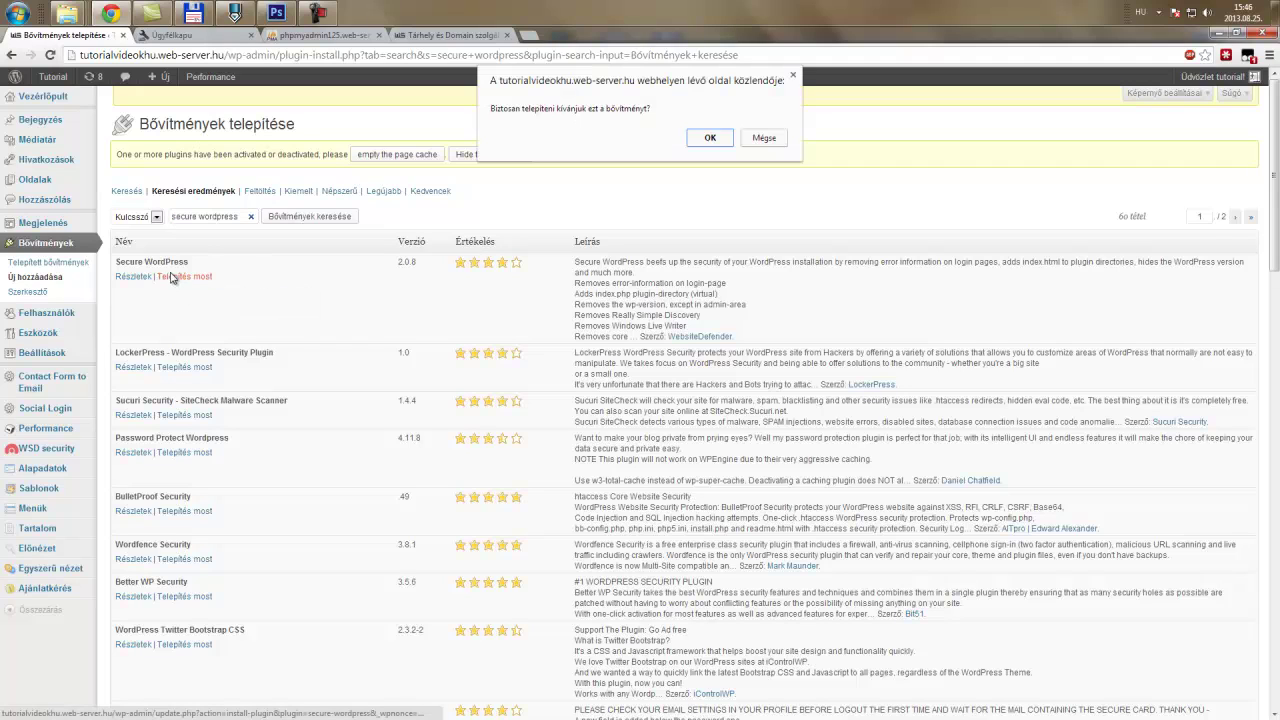
click(710, 139)
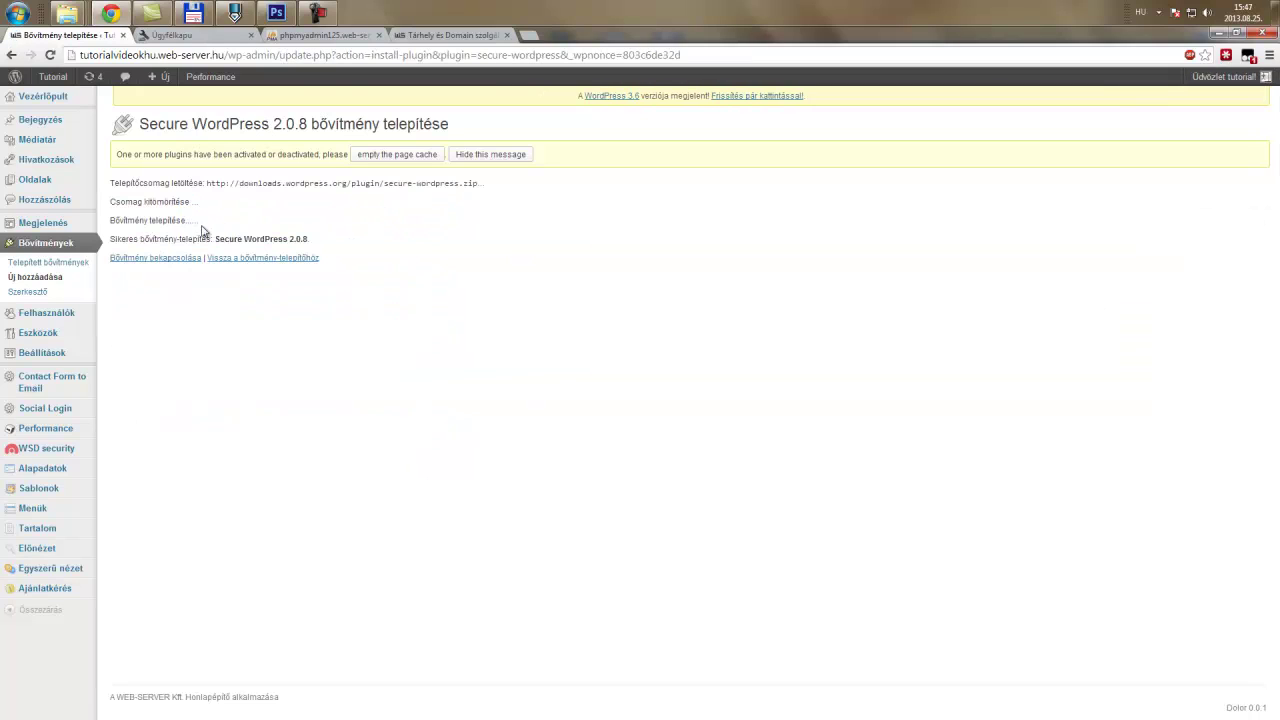
click(168, 259)
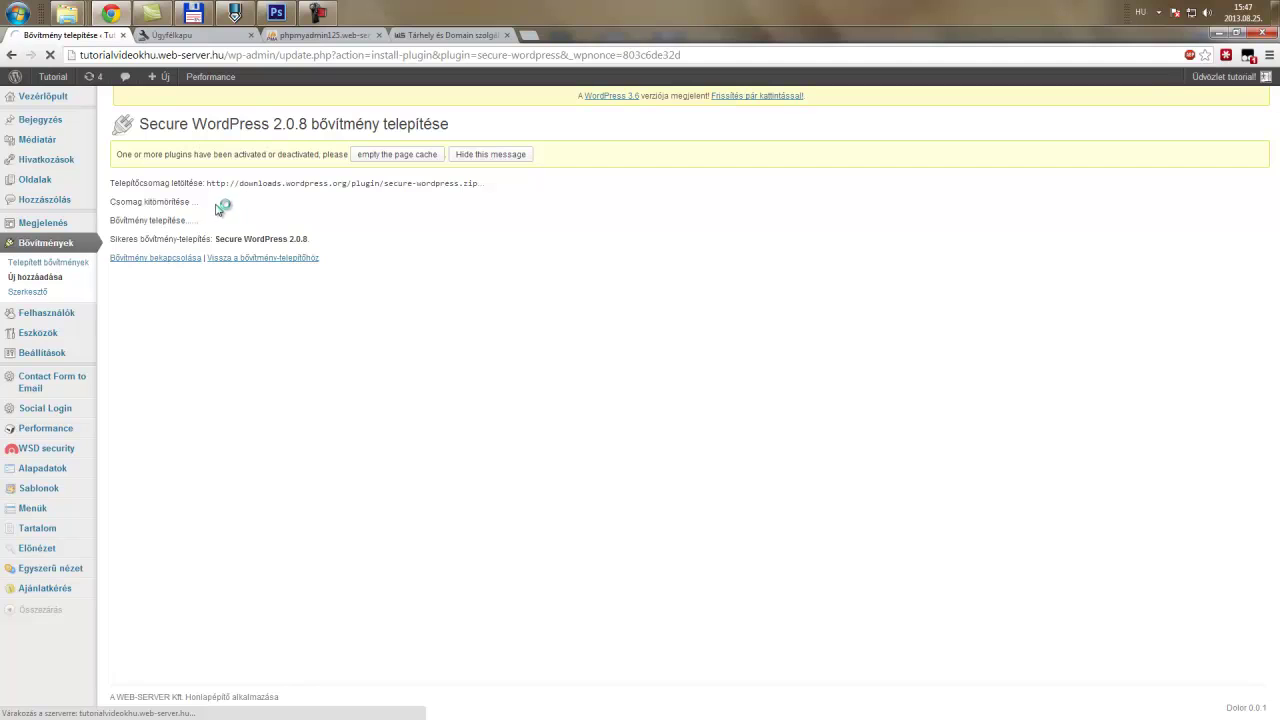
mouse_move(40, 362)
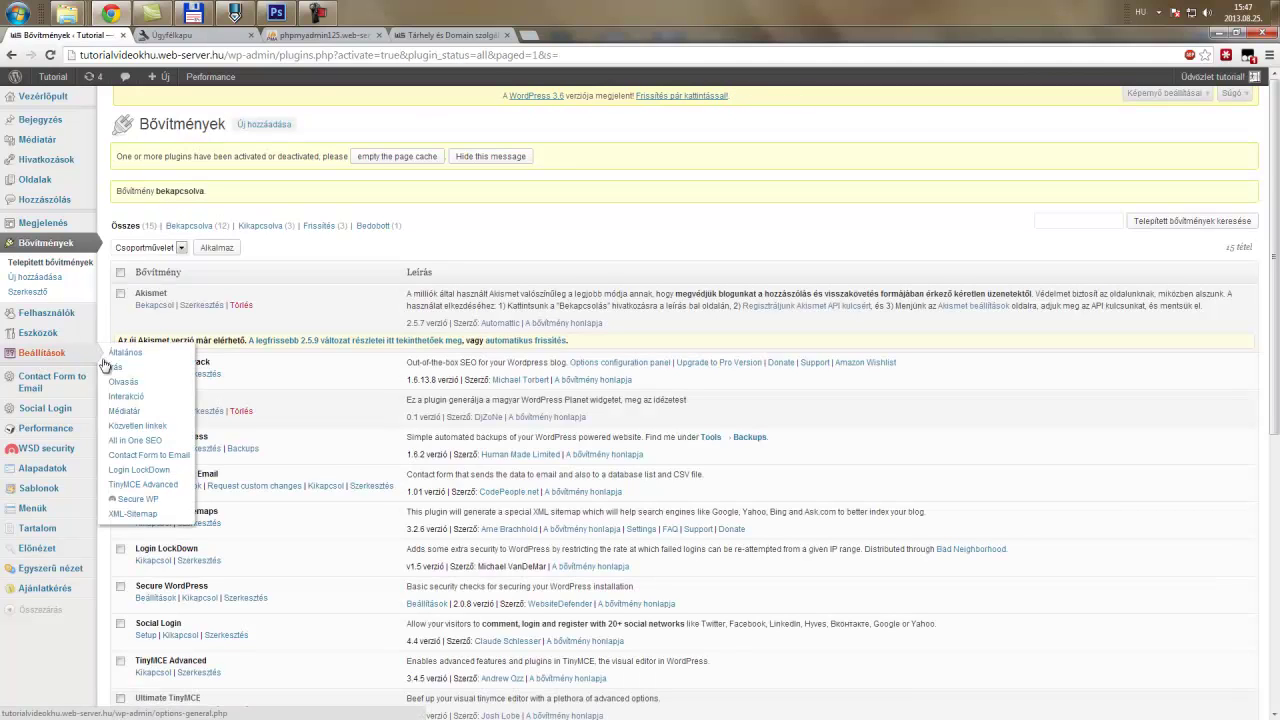
- Save the Secure WP settings with most protection checkboxes enabled
click(154, 502)
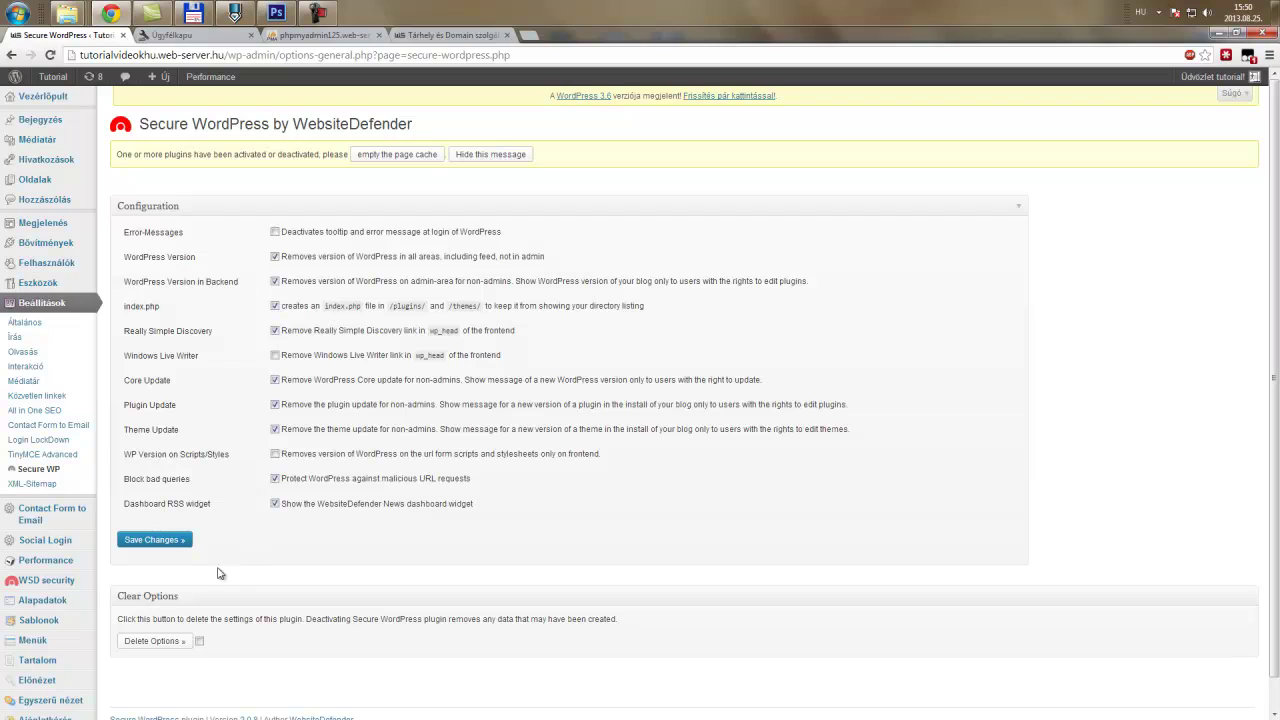
click(170, 541)
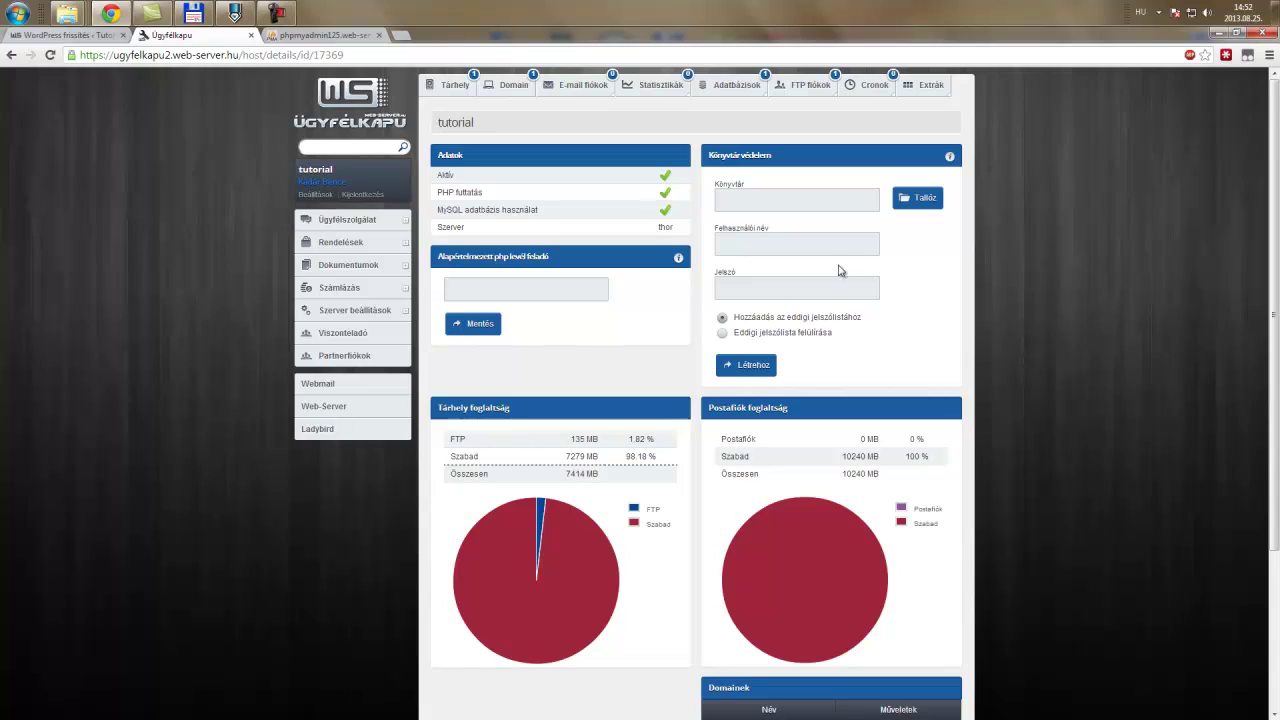
- Set up Könyvtárvédelem for web/wp-admin/, entering the directory and a username
click(800, 206)
text(we)
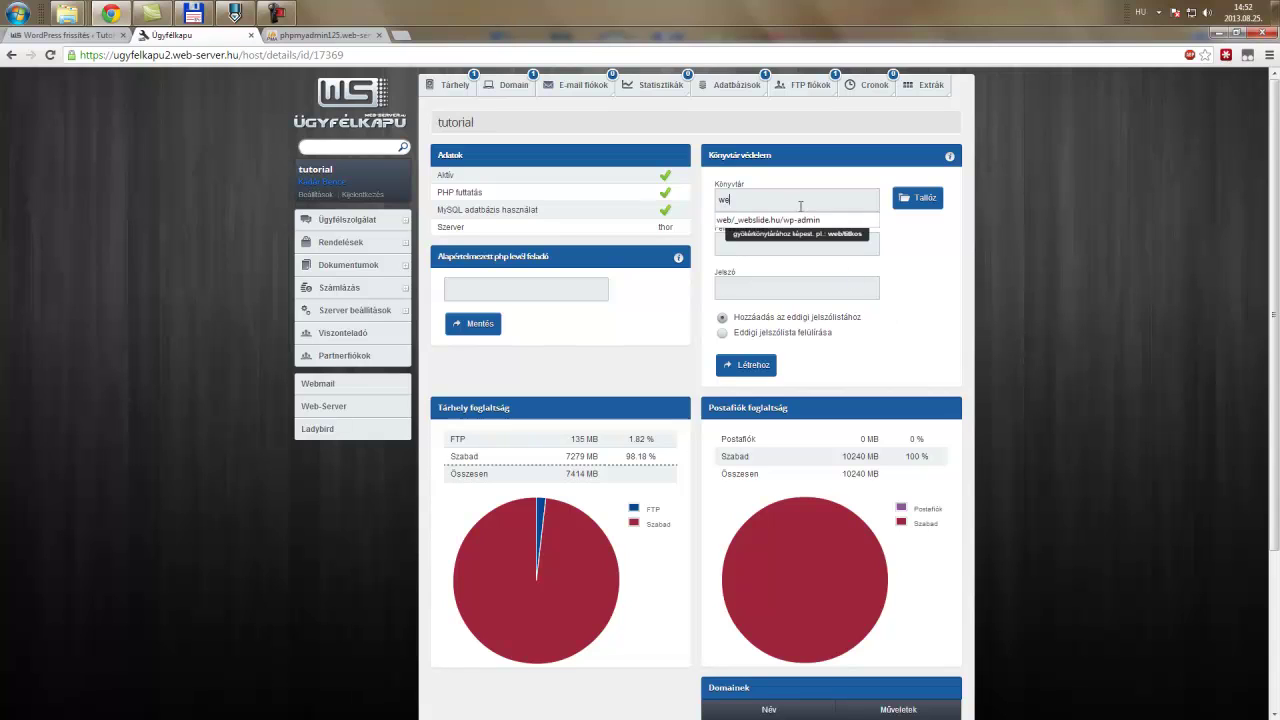
text(b/wp-admin/)
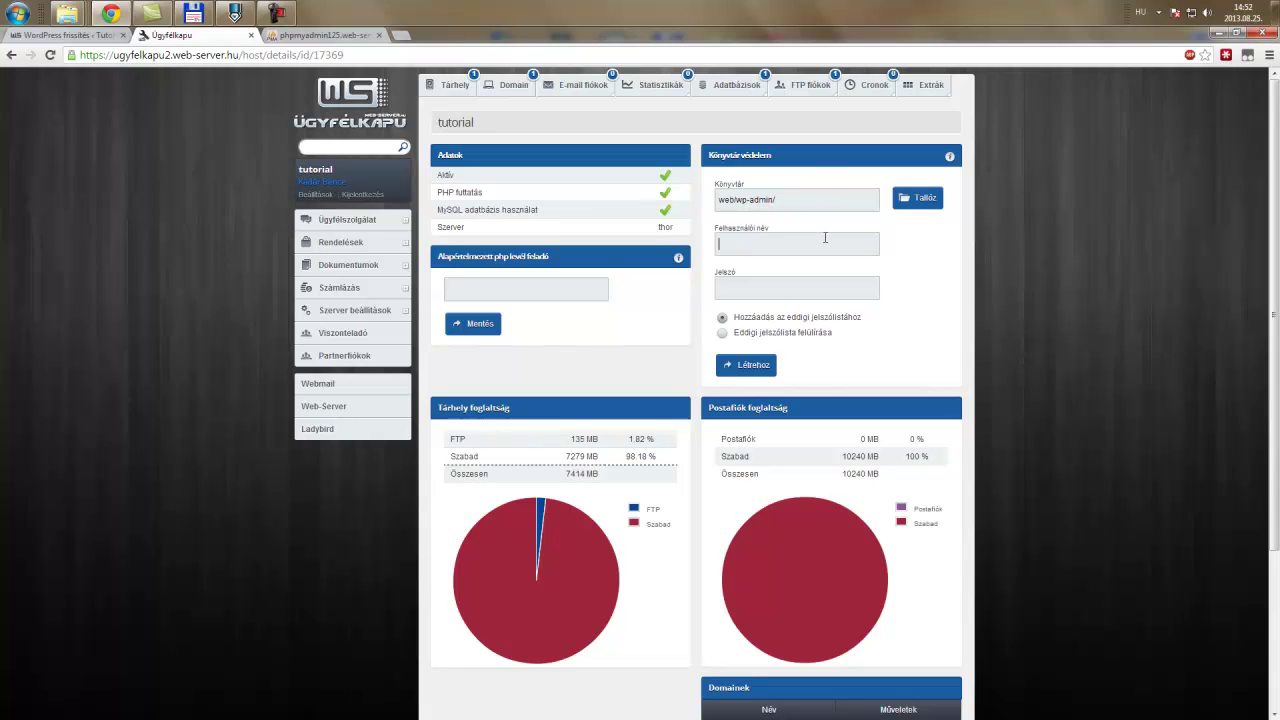
text(tutorial)
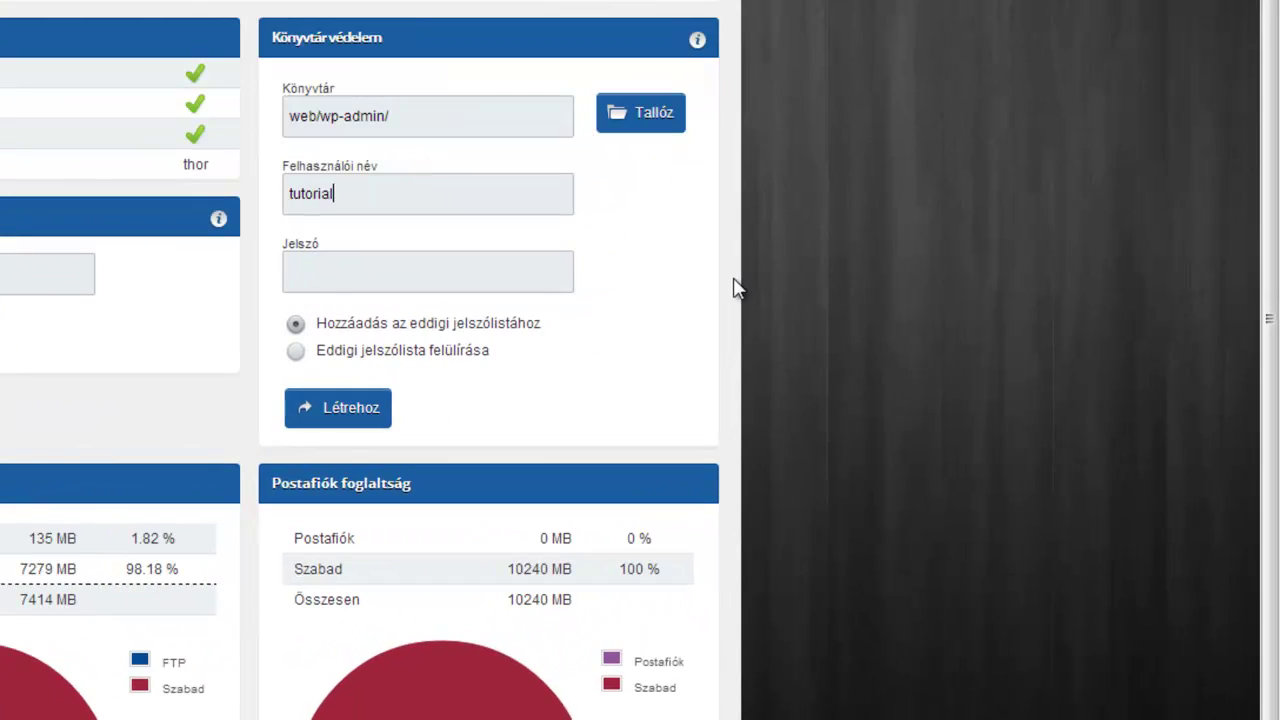
key(Tab)
text(tutorial)
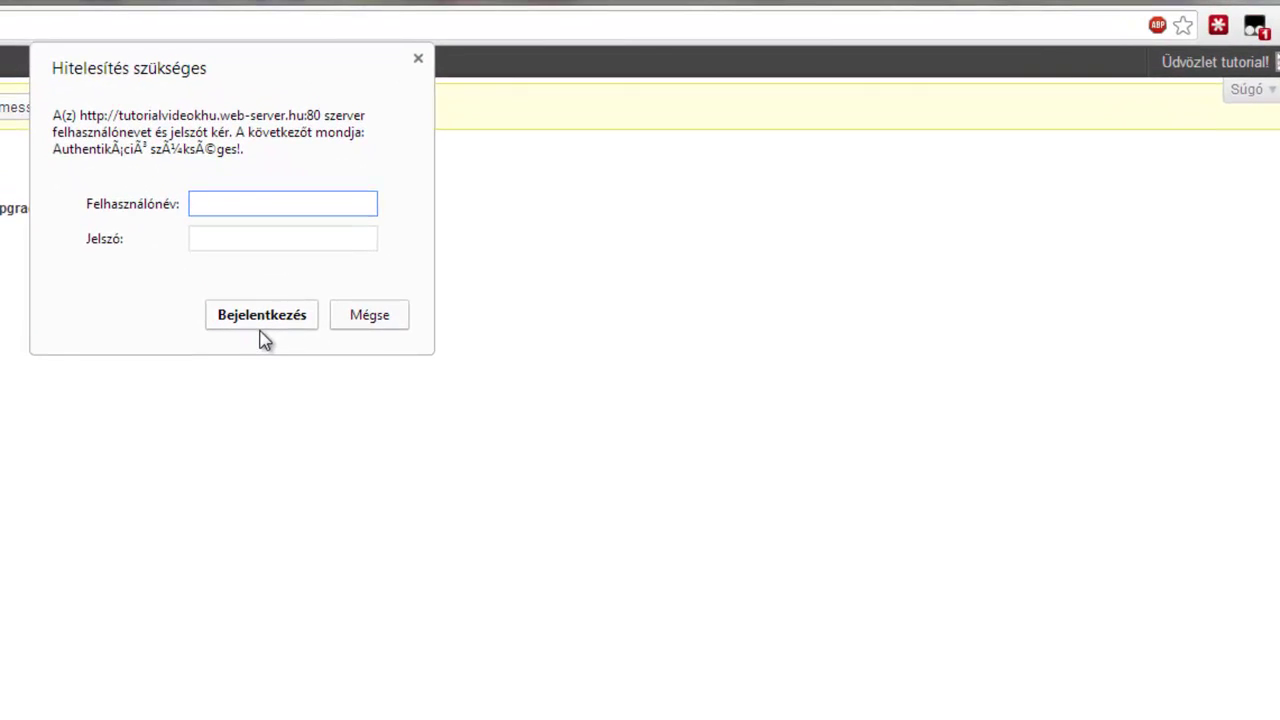
- Log in to the wp-admin authentication prompt with the protection username and password
text(tutorial)
key(Tab)
text(tutorial)
key(Return)
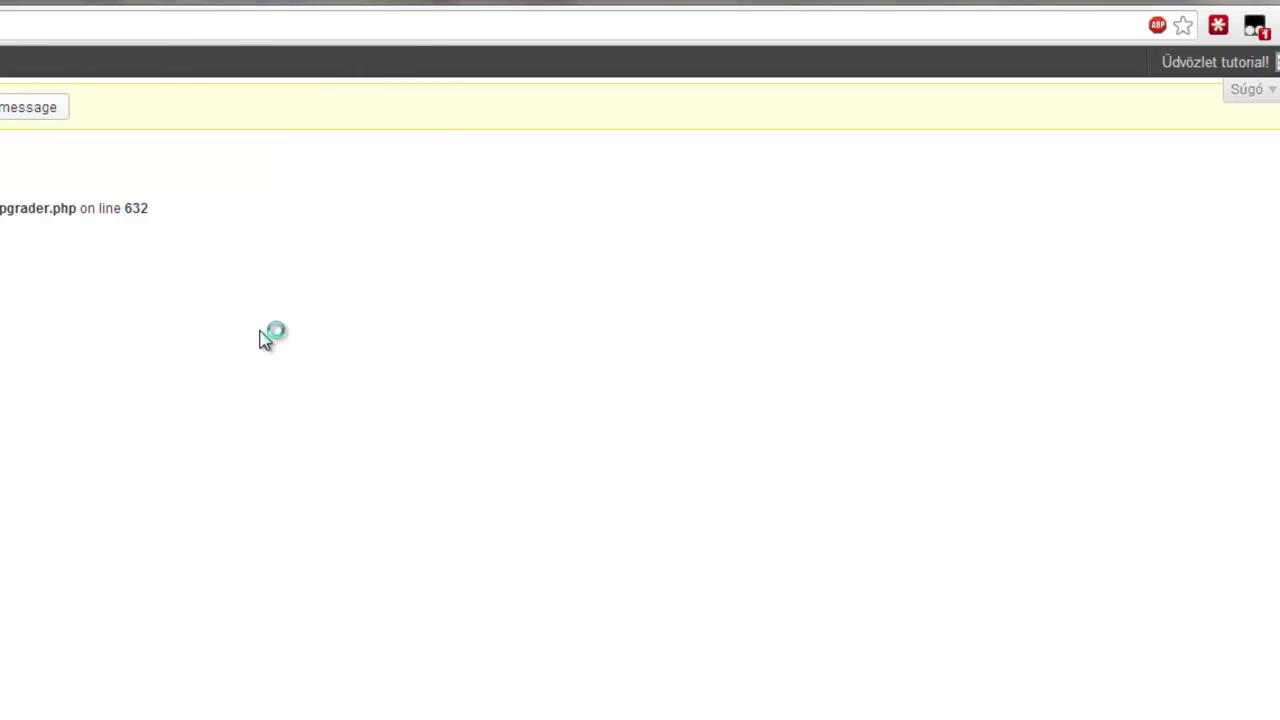